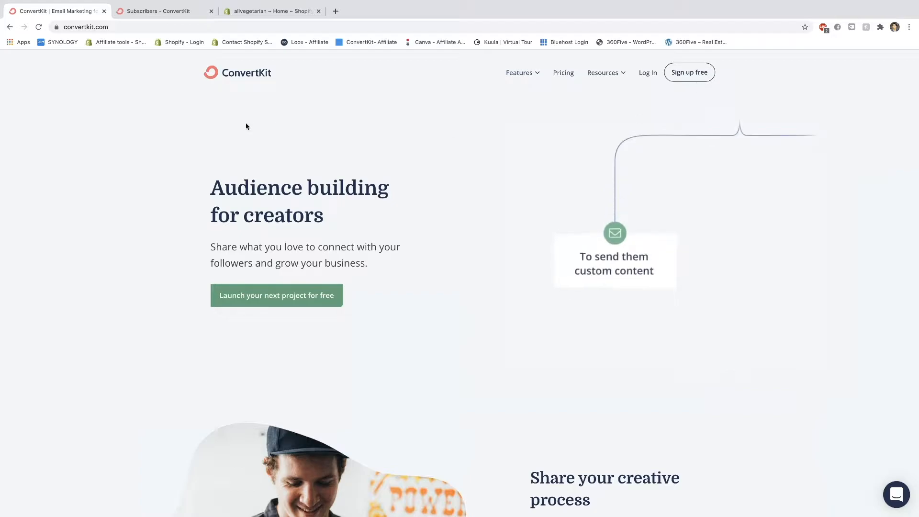
Start creating a new form from ConvertKit's Landing Pages & Forms section.
left_click(158, 11)
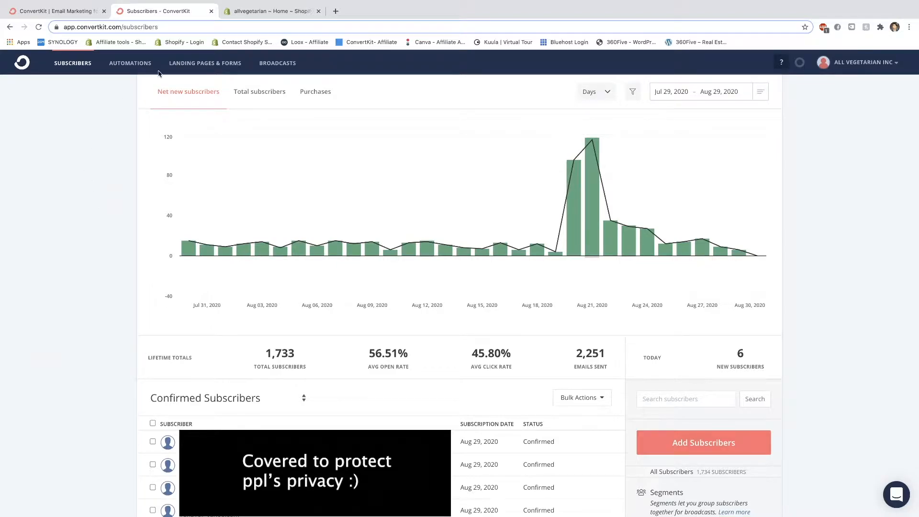
left_click(191, 68)
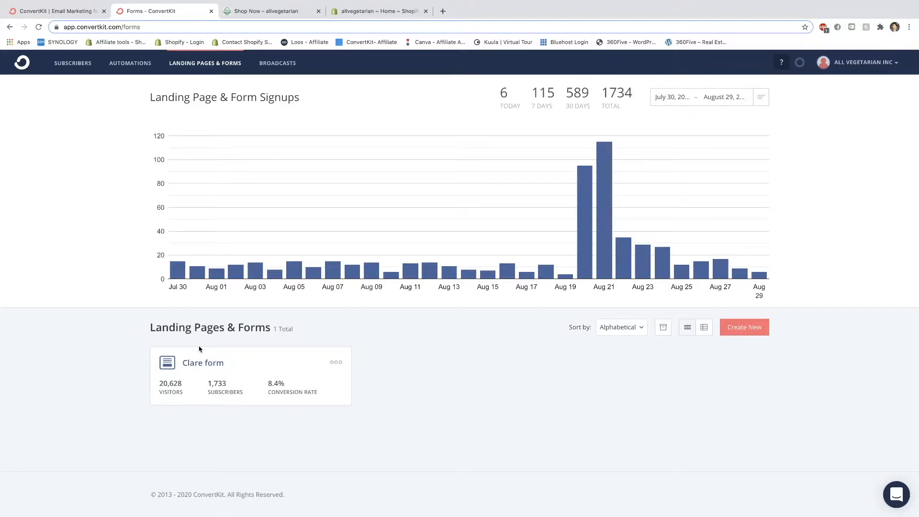
left_click(272, 13)
left_click(752, 334)
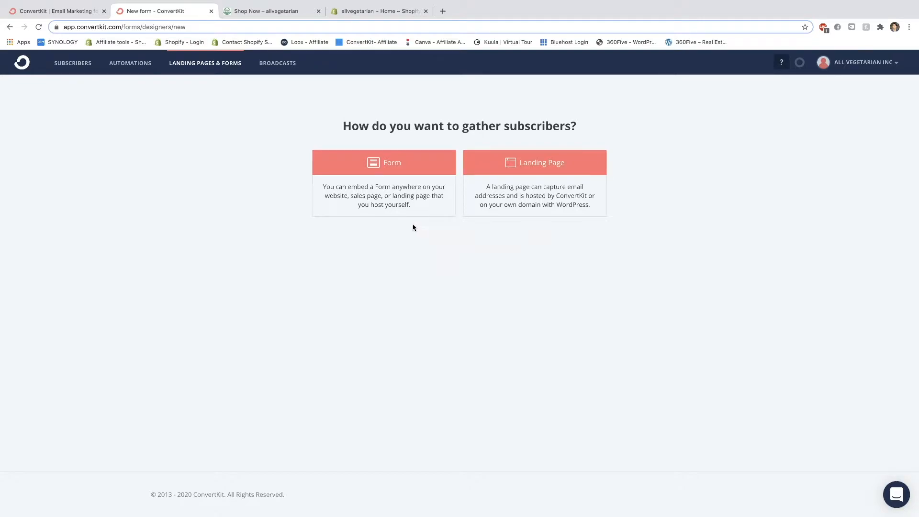
left_click(404, 203)
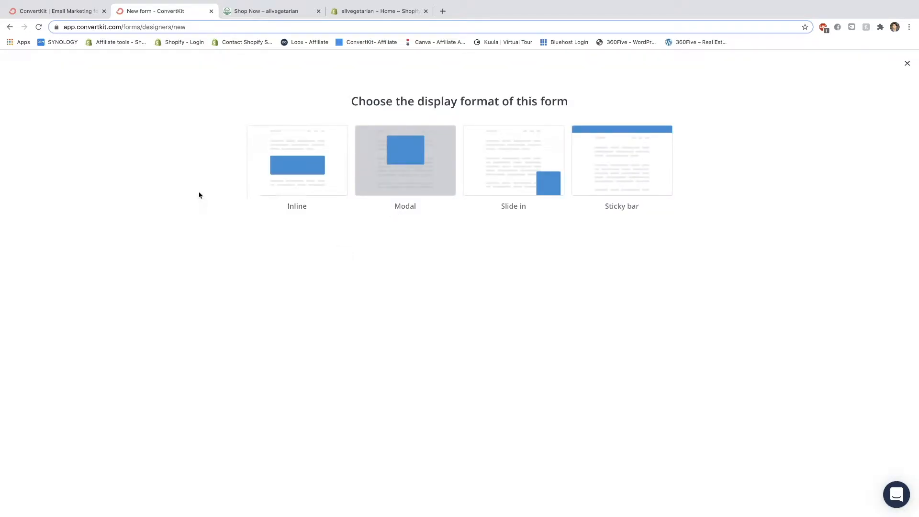
Examine the signup form on the store's Shop Now page and browse ConvertKit's landing page templates for comparison.
left_click(245, 15)
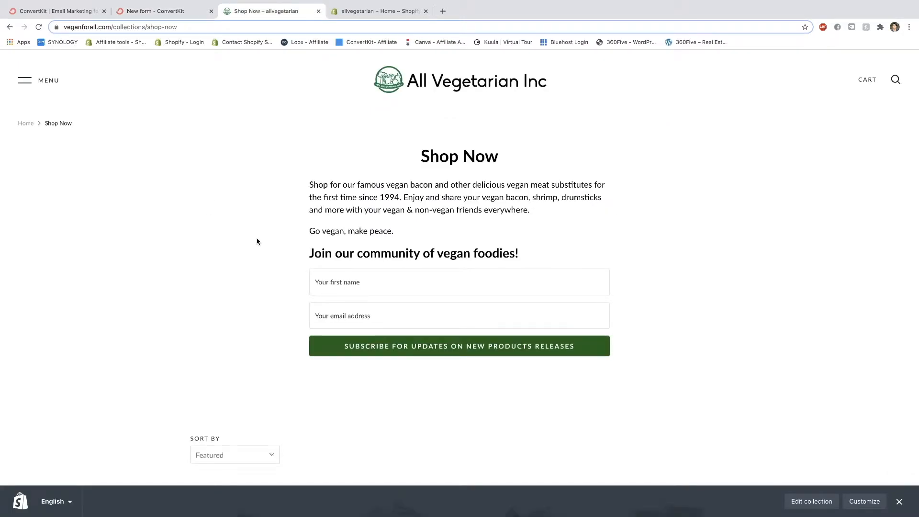
left_click(163, 11)
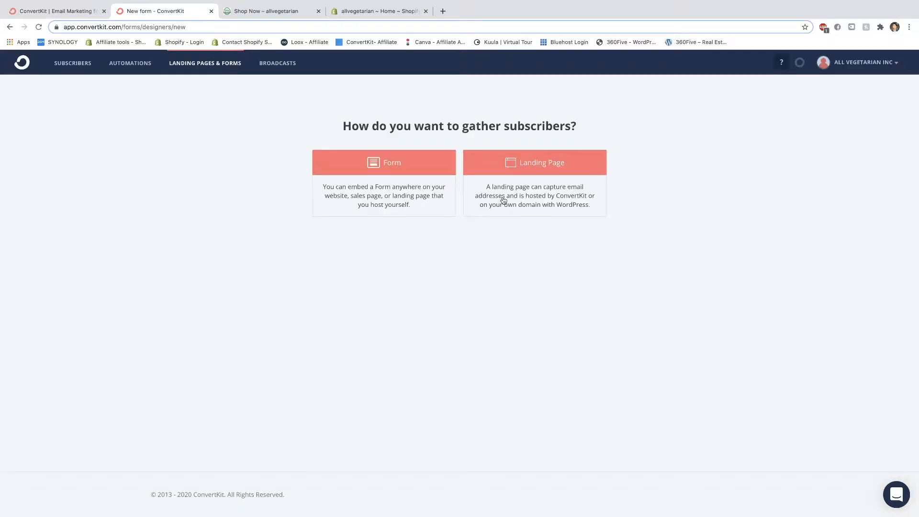
left_click(519, 172)
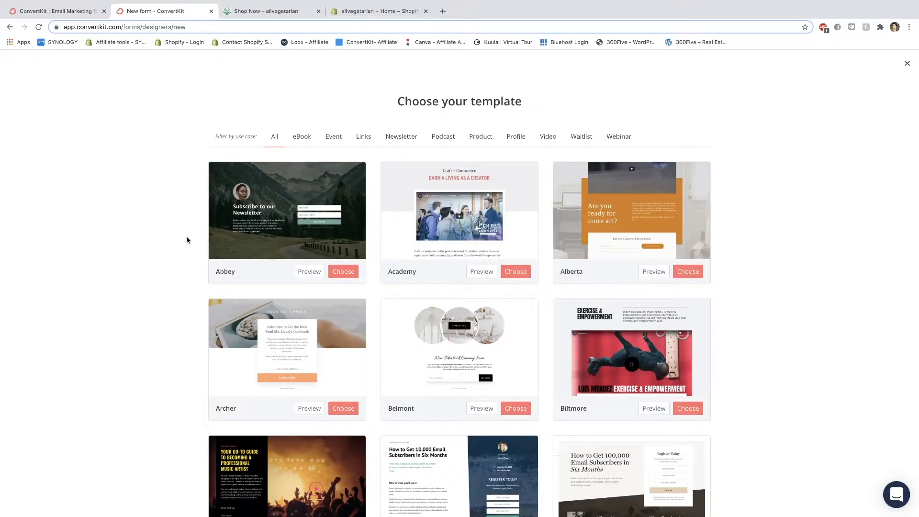
scroll(217, 211, "down", 1)
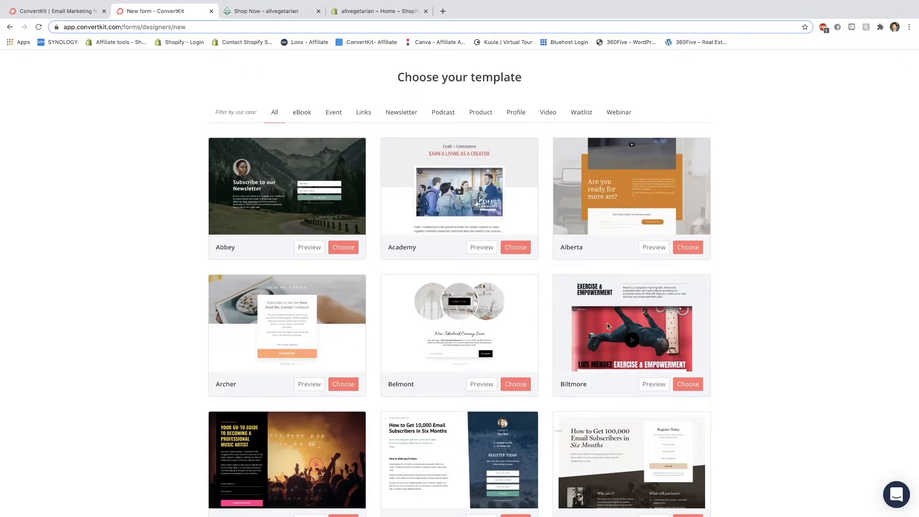
scroll(372, 273, "down", 1)
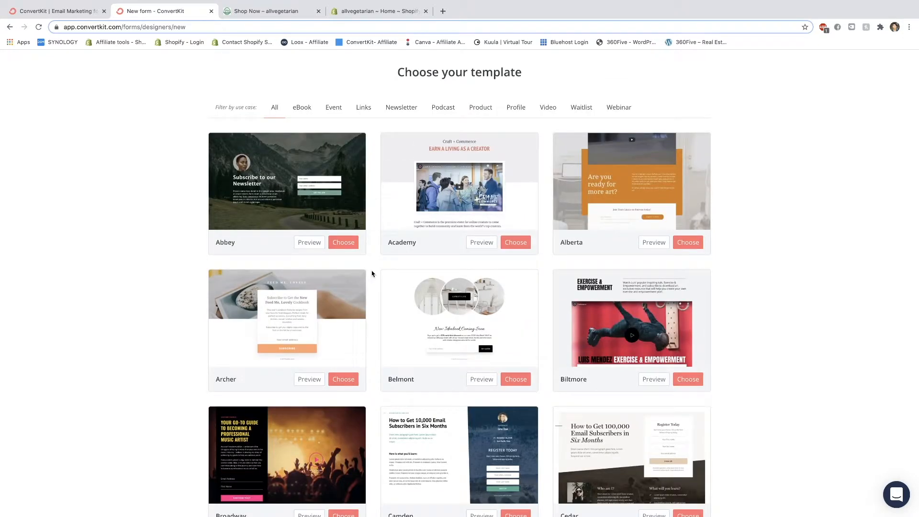
scroll(372, 273, "up", 1)
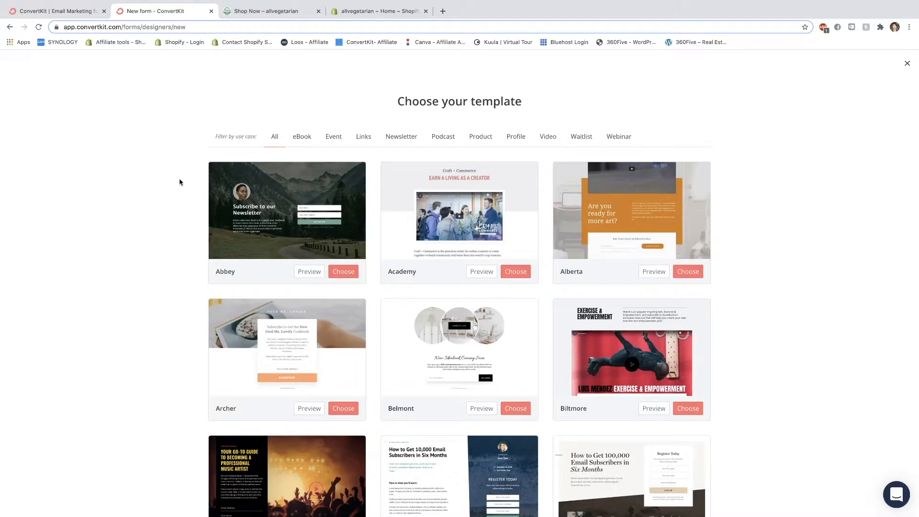
left_click(256, 12)
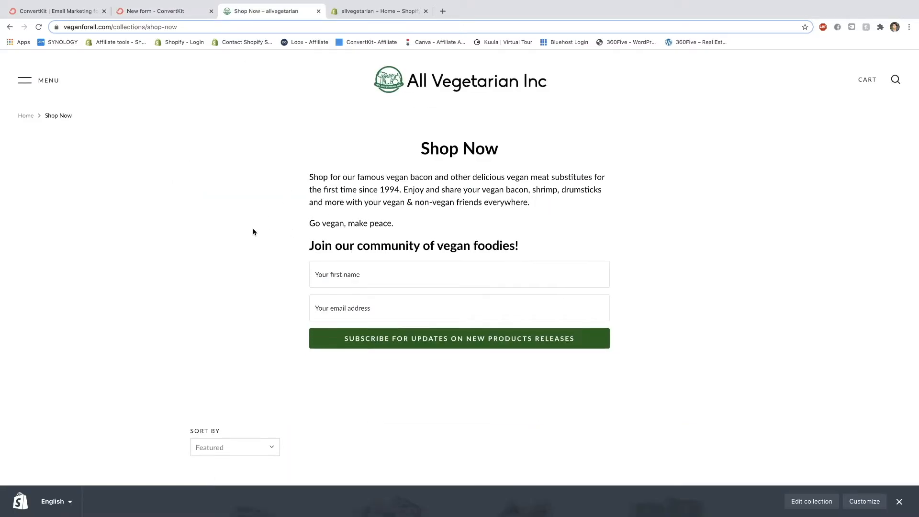
scroll(254, 231, "down", 6)
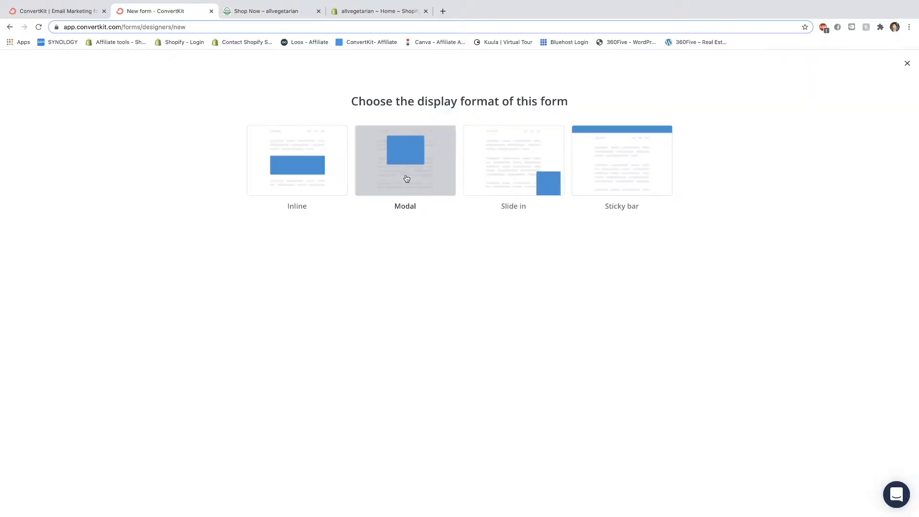
Create an inline form based on the Clare template.
left_click(406, 182)
left_click(298, 167)
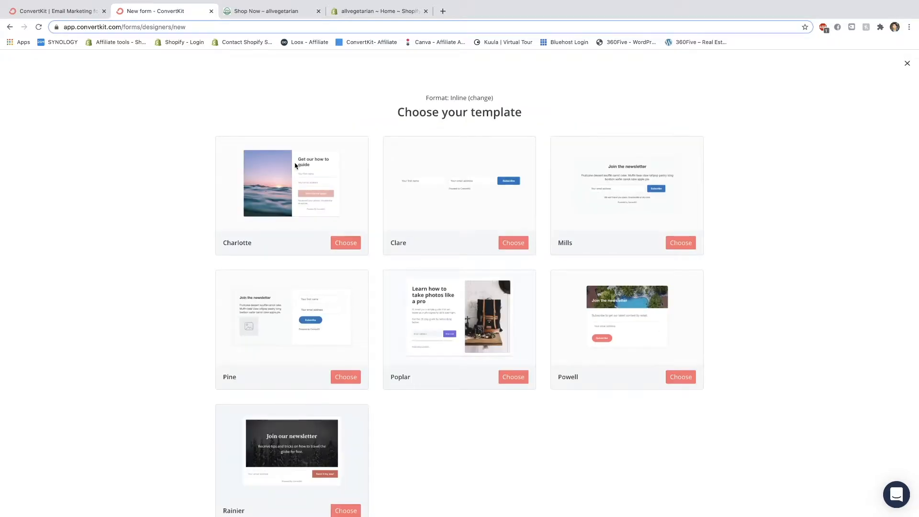
scroll(366, 262, "down", 1)
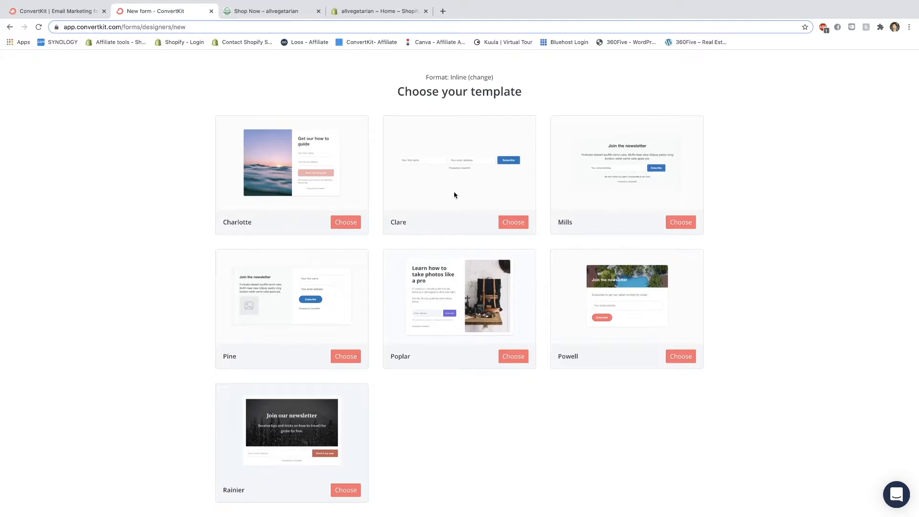
left_click(517, 226)
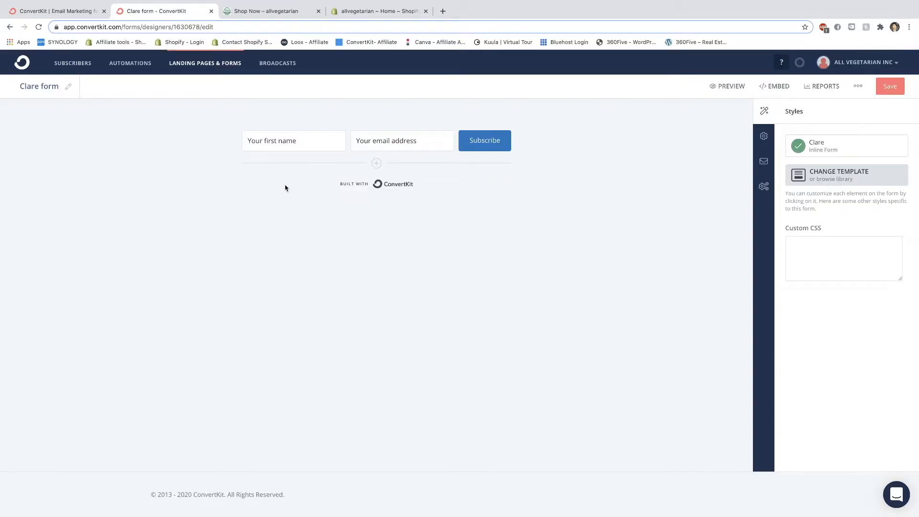
Try relabelling the form's Subscribe button as "Get My Free Webinar Now".
left_click(396, 142)
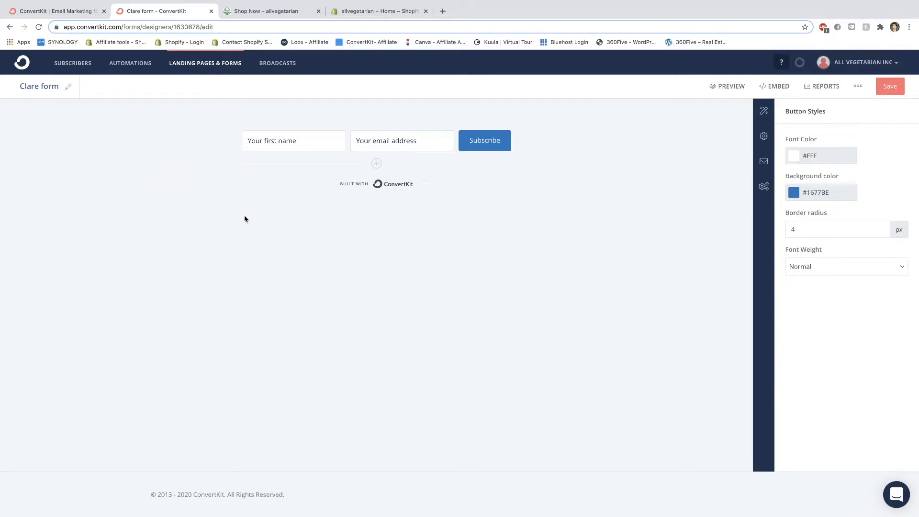
double_click(489, 146)
type("Join")
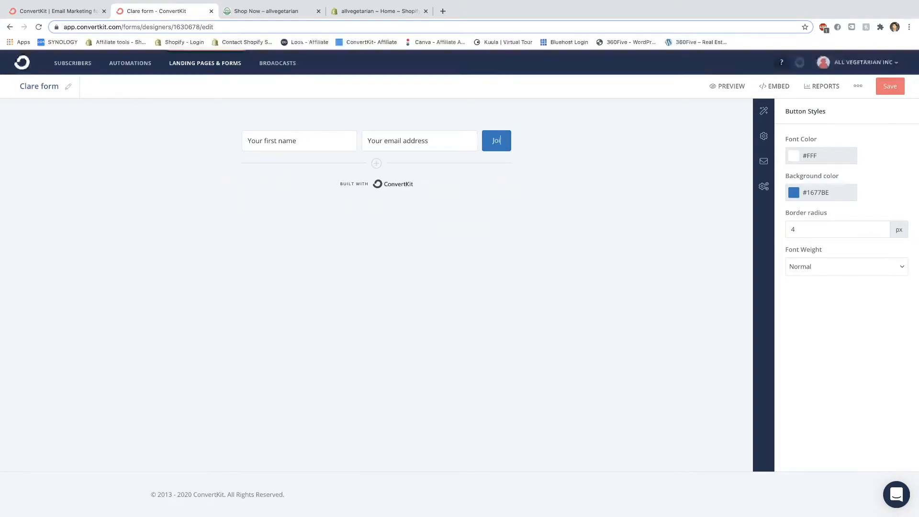
key("BackSpace")
key("BackSpace")
key("BackSpace")
key("BackSpace")
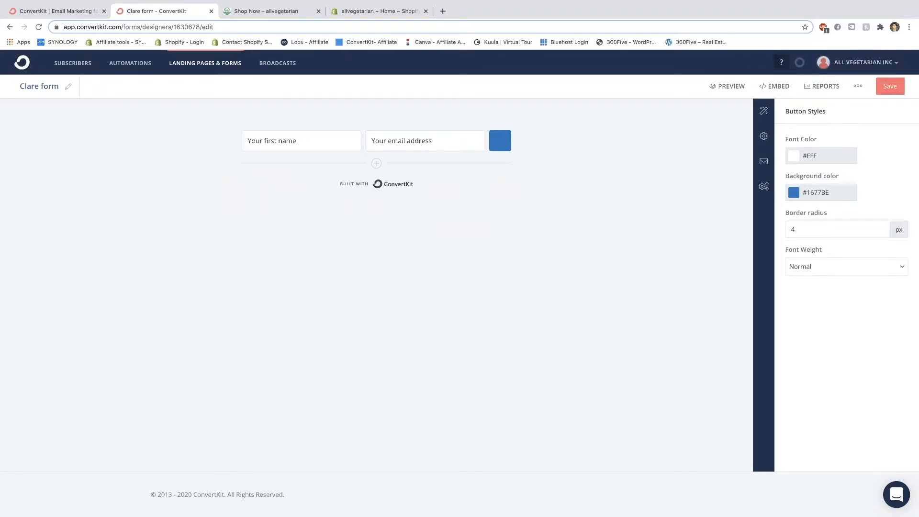
type("Get My Fr")
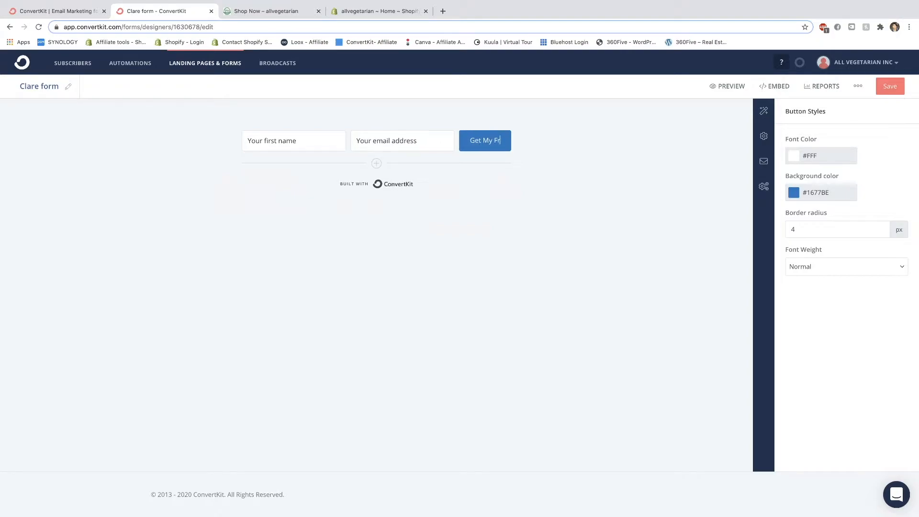
type("ee Webi")
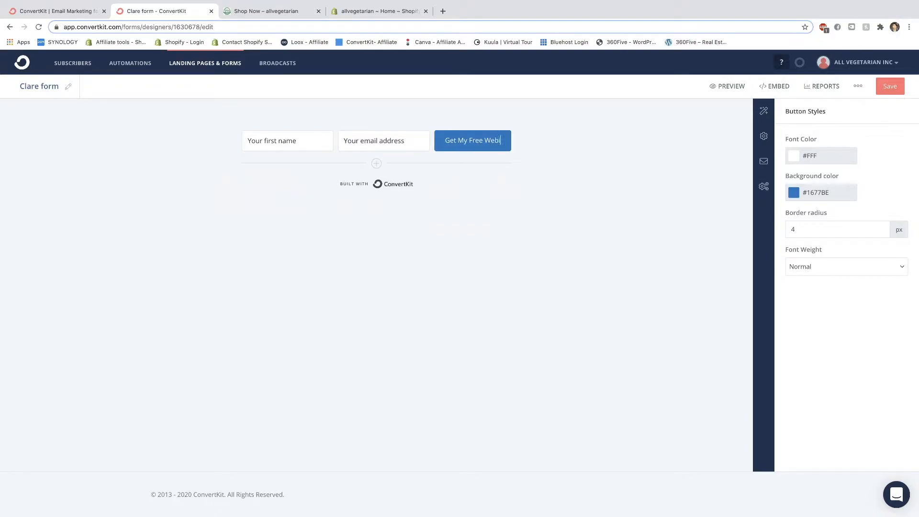
type("nar Now")
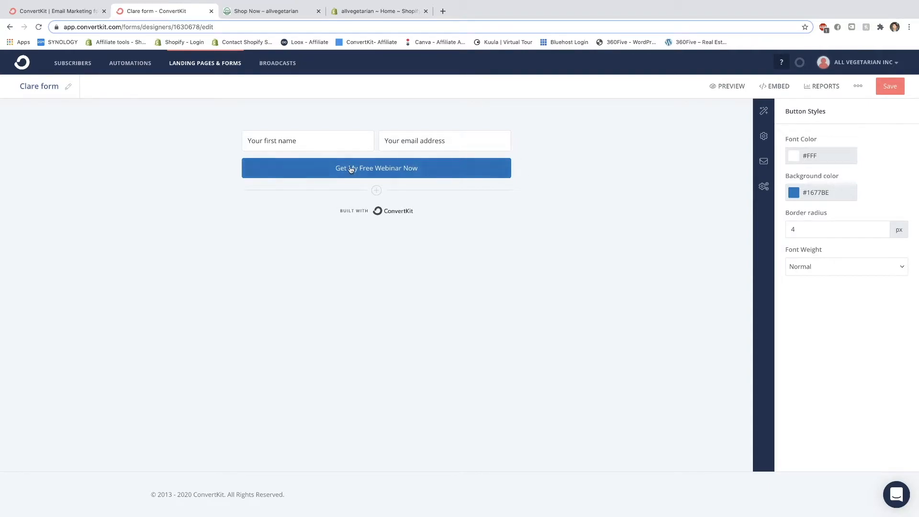
Enable auto-confirm for new subscribers in the incentive email settings and save the form.
left_click(764, 161)
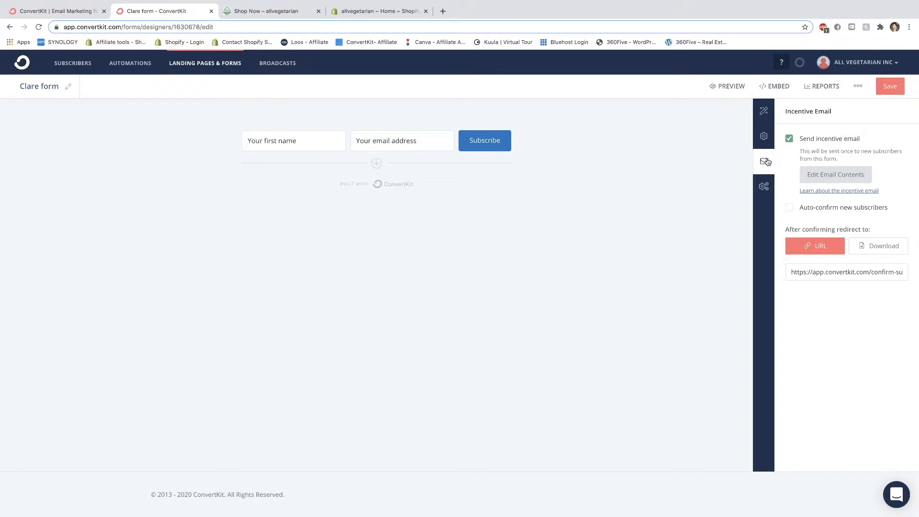
left_click(789, 207)
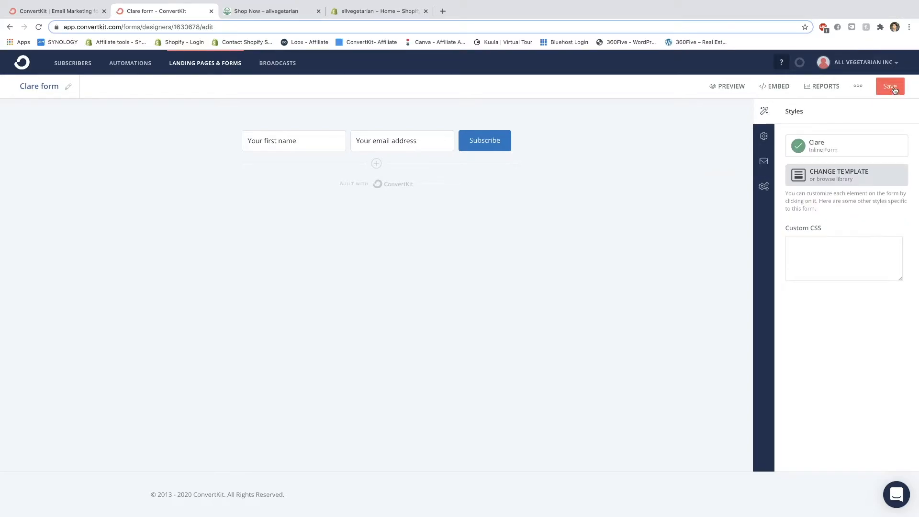
left_click(892, 87)
Open the form's embed options, compare the JavaScript and HTML versions, and review the full HTML embed code.
left_click(773, 88)
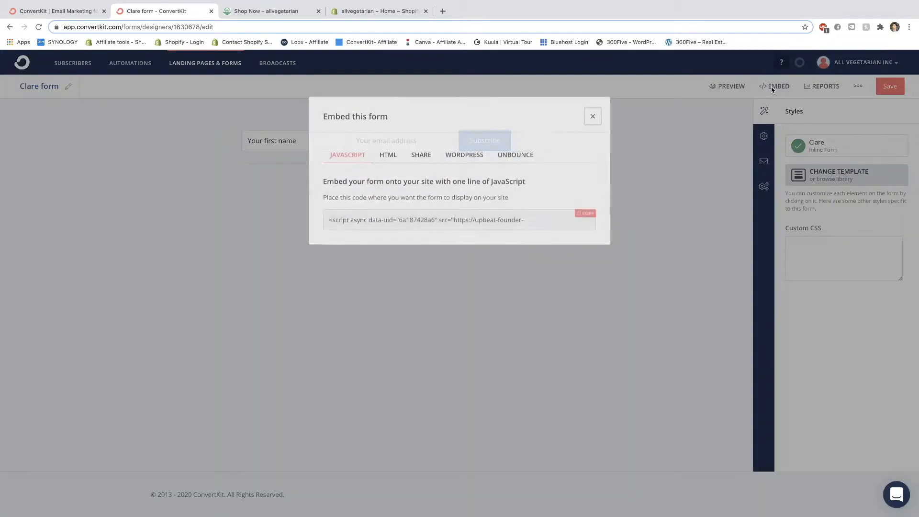
left_click(391, 156)
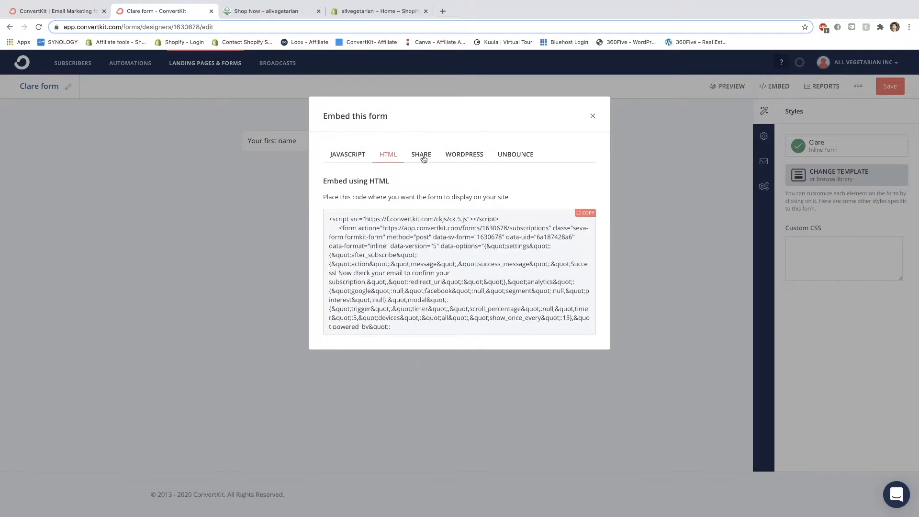
left_click(423, 156)
left_click(347, 155)
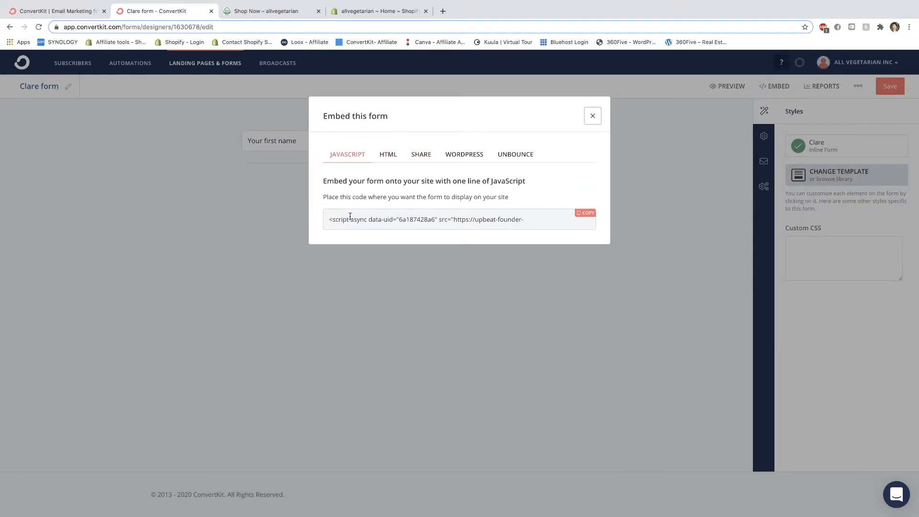
left_click(389, 156)
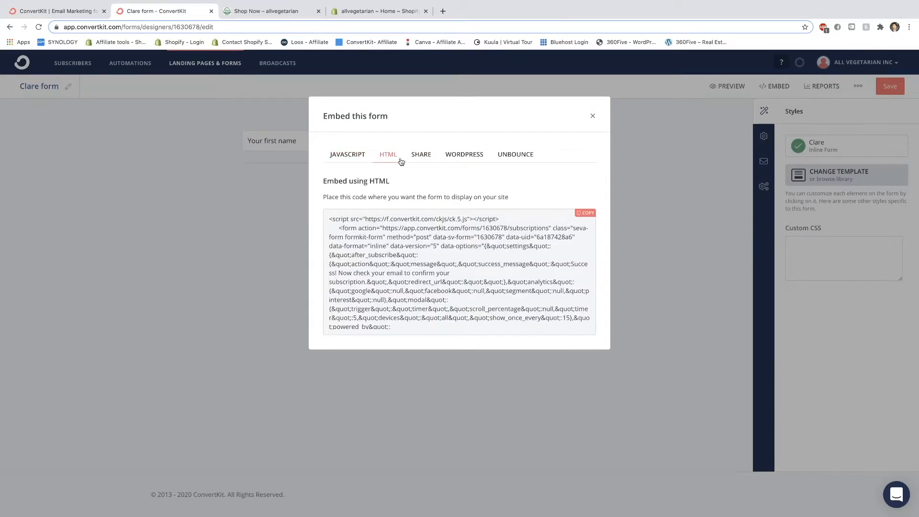
scroll(527, 239, "down", 15)
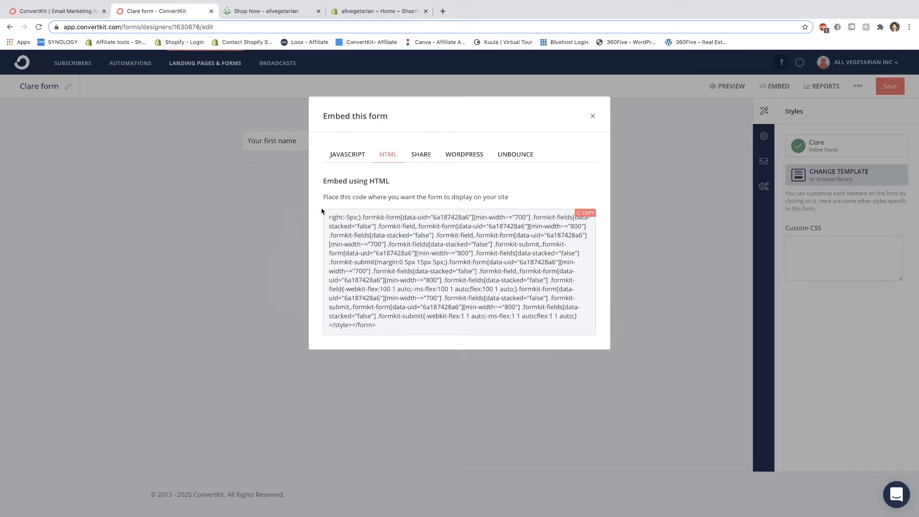
Examine how the signup forms are embedded on the Shop Now page and Tastemaker's Women's Vegan Boots collection page.
key("ctrl+Tab")
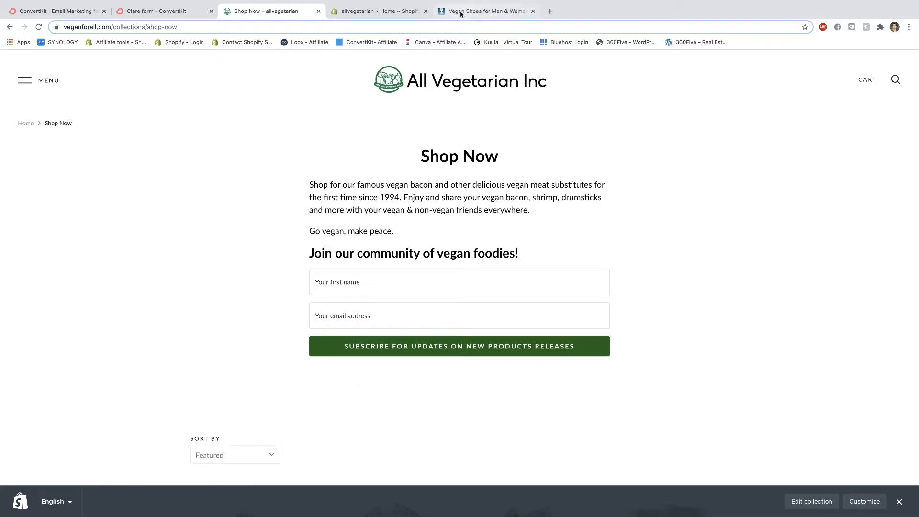
left_click(460, 13)
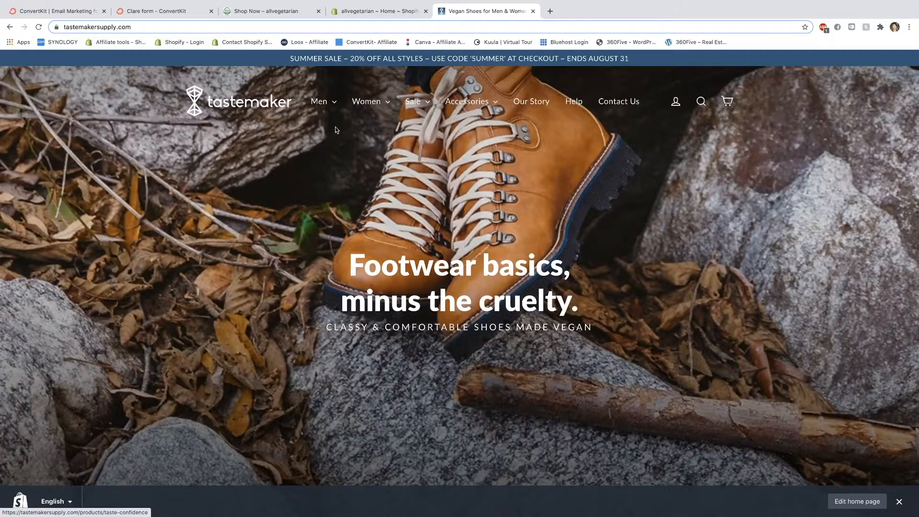
mouse_move(330, 109)
left_click(322, 143)
mouse_move(367, 106)
left_click(370, 127)
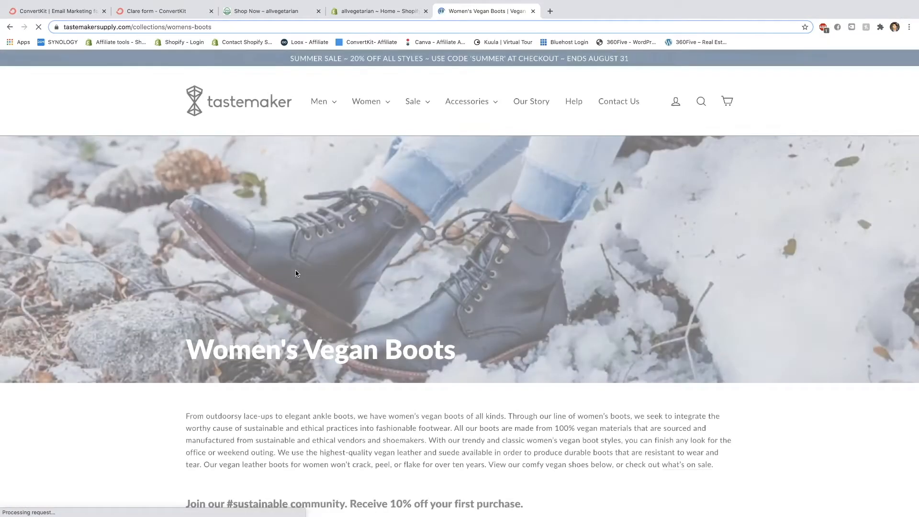
scroll(295, 274, "down", 5)
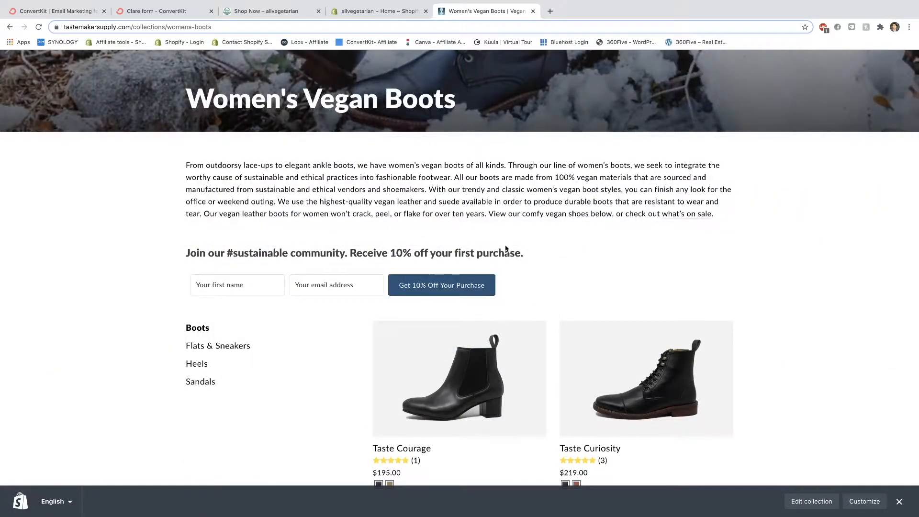
key("super+3")
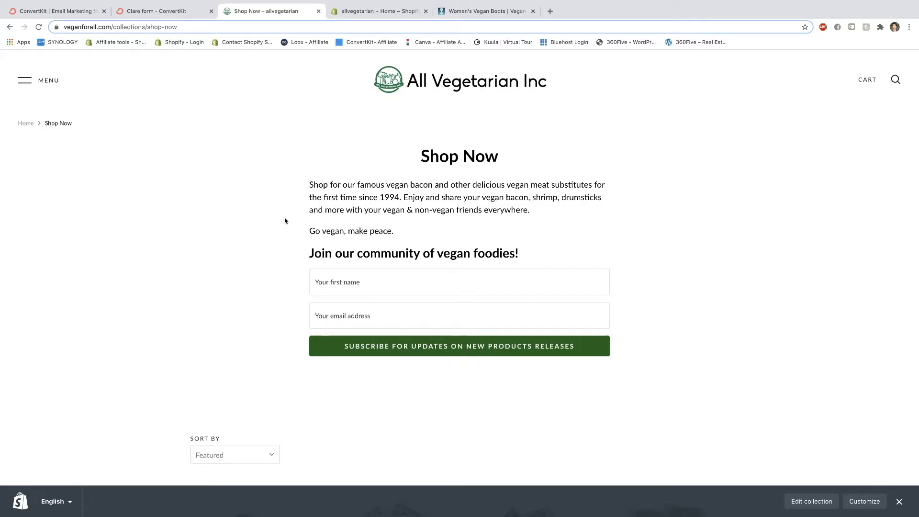
Switch to the Shopify admin, open the Shop Now collection and examine its description's HTML source.
left_click(382, 13)
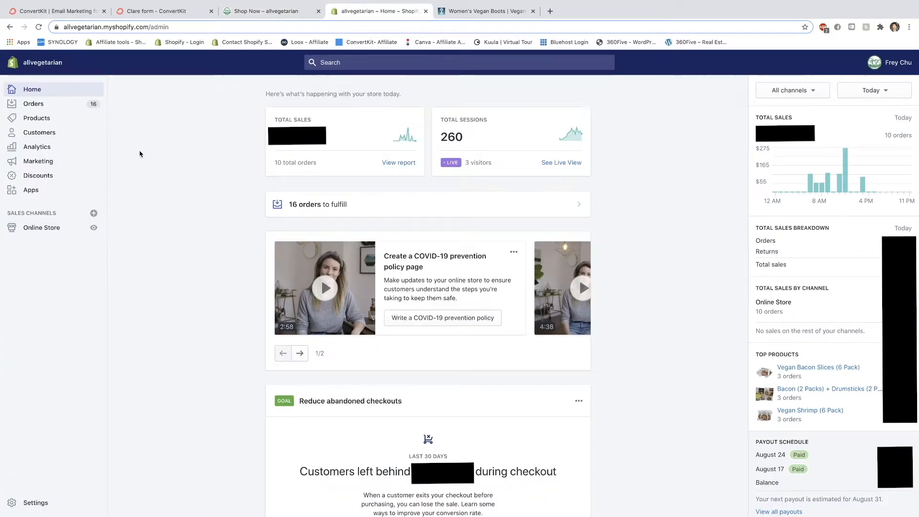
left_click(50, 124)
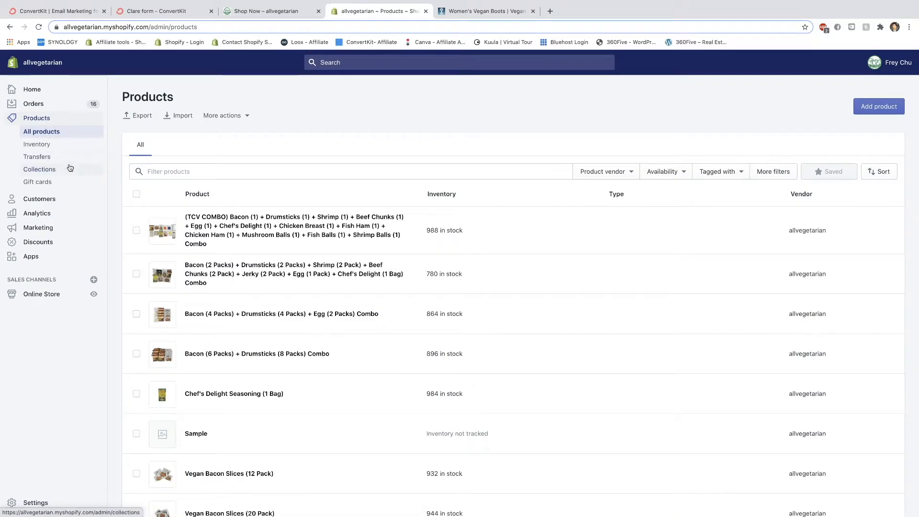
left_click(63, 170)
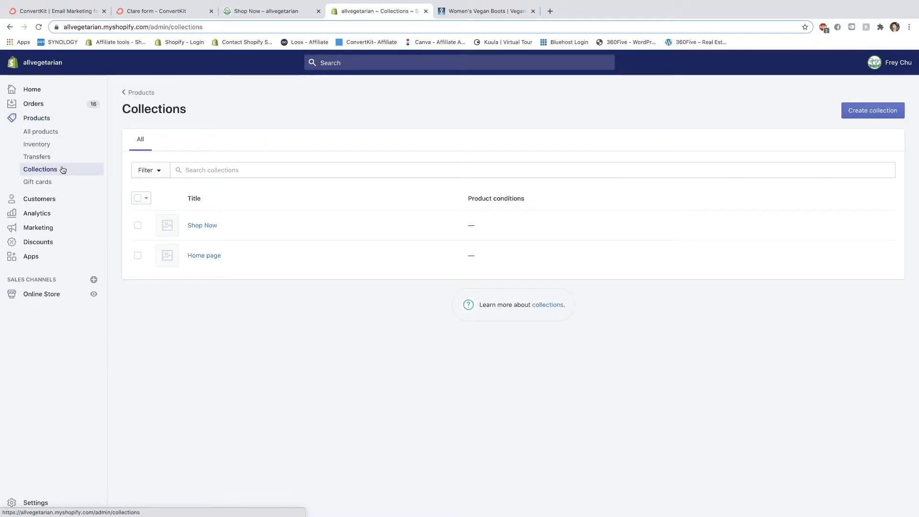
left_click(201, 223)
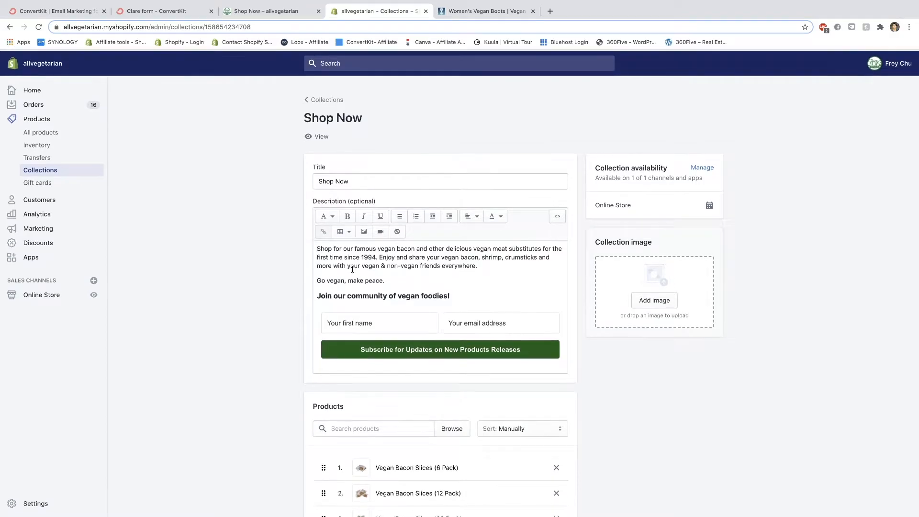
left_click(354, 270)
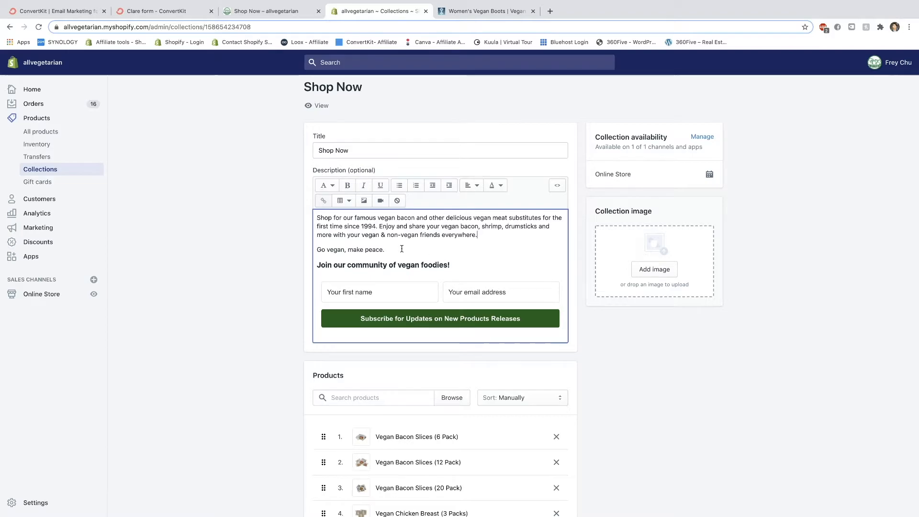
left_click(558, 187)
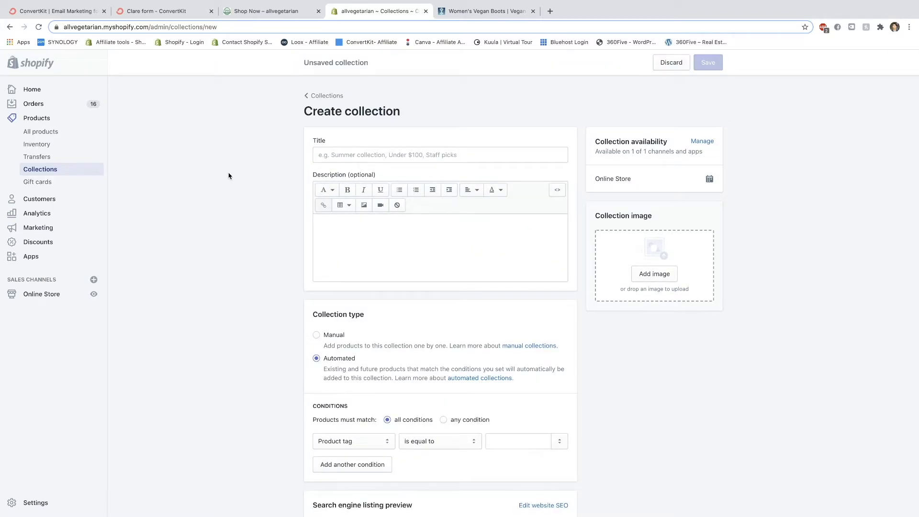
Paste the form's HTML embed code into a new collection's description source and preview the rendered form.
left_click(558, 192)
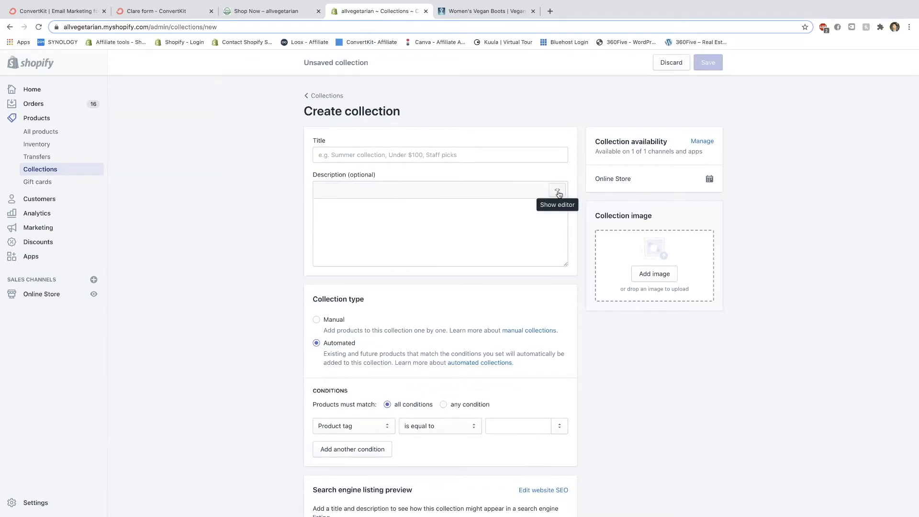
right_click(371, 231)
left_click(389, 286)
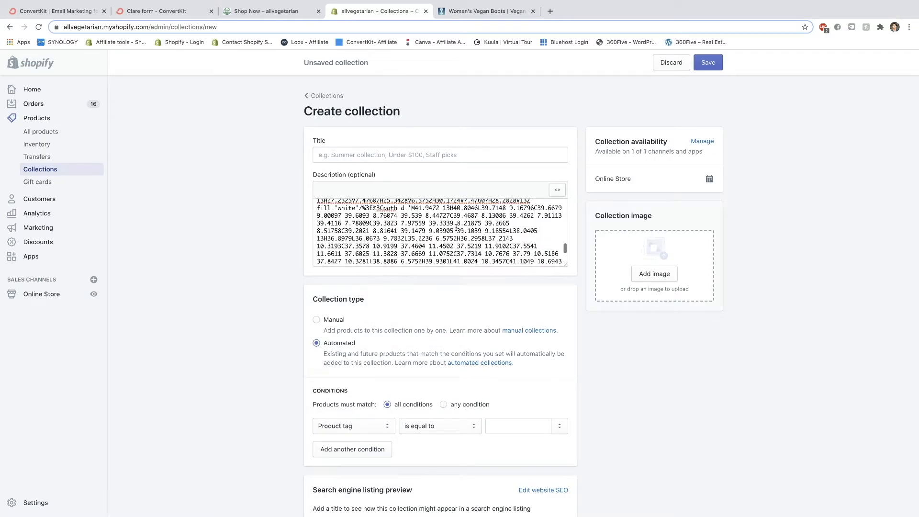
left_click(559, 192)
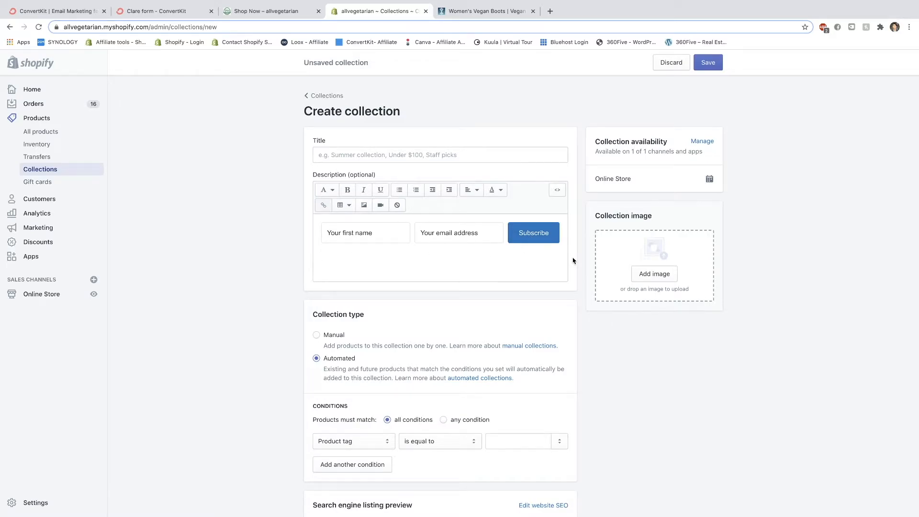
Review the signup form on the live Shop Now page and the form's HTML embed code in ConvertKit.
left_click(286, 12)
scroll(286, 166, "down", 2)
scroll(286, 166, "up", 4)
left_click(182, 15)
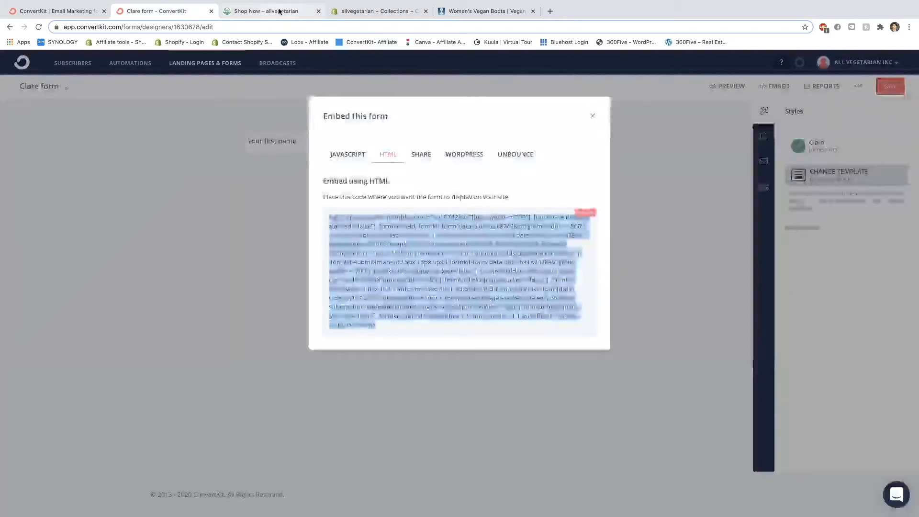
Discard the unsaved new collection in Shopify and reopen the Shop Now collection.
left_click(346, 12)
left_click(326, 95)
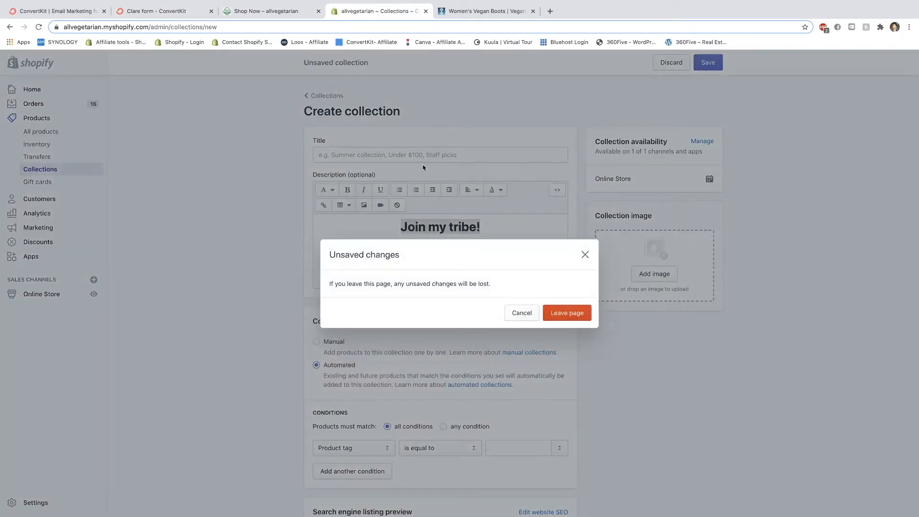
left_click(554, 310)
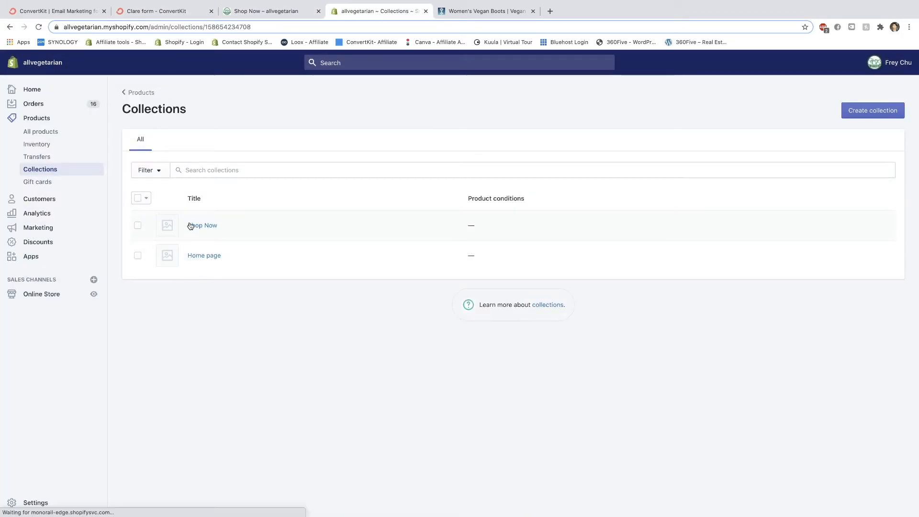
left_click(190, 226)
Switch to ConvertKit and rename the Clare form as "Product Page Form".
left_click(154, 12)
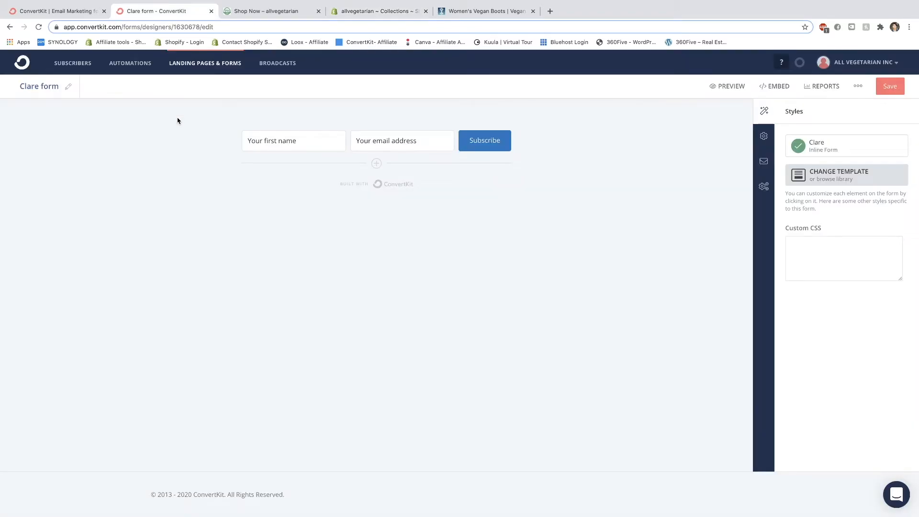
left_click(62, 90)
left_click_drag(62, 90, 6, 92)
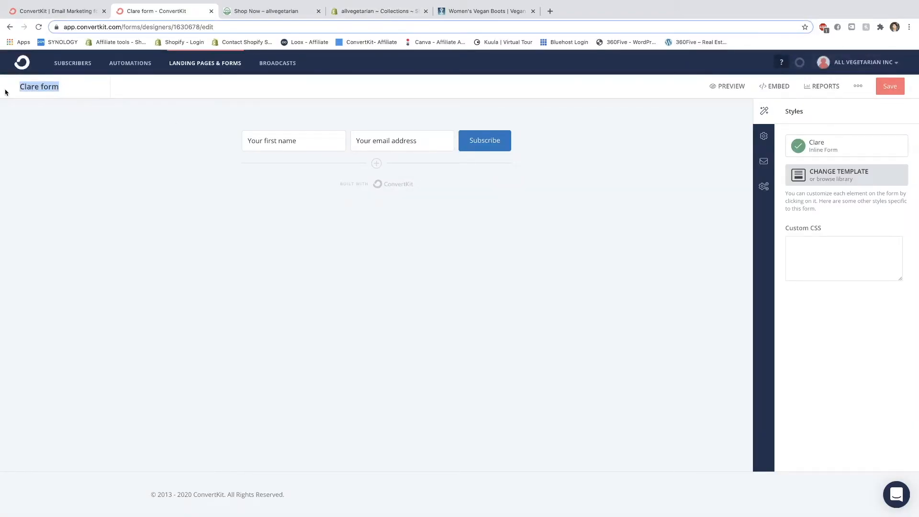
type("Product Page Form")
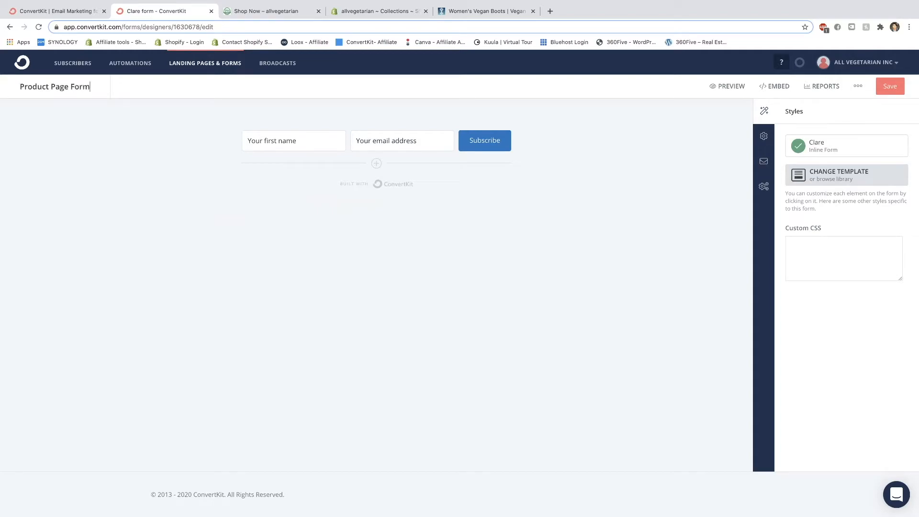
key("Return")
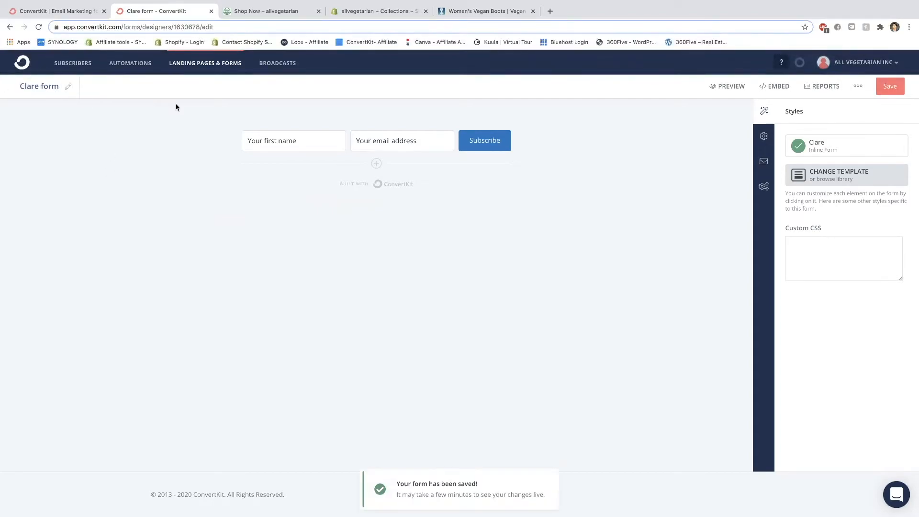
Create a new visual automation from scratch instead of a template and name it "Product Page Form".
left_click(131, 68)
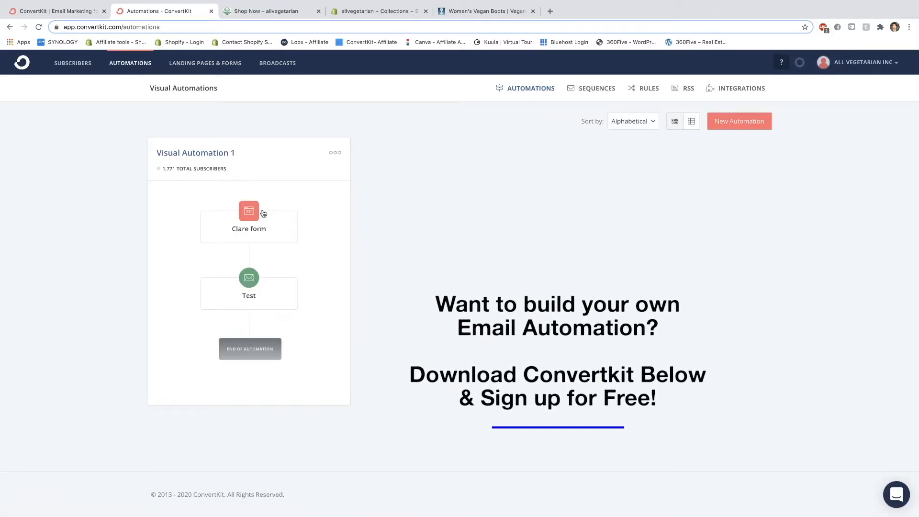
left_click(738, 122)
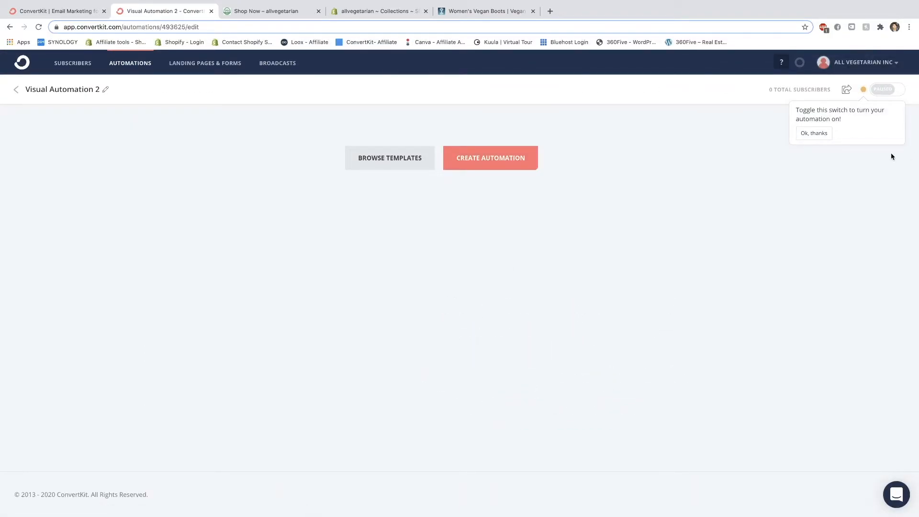
left_click(364, 163)
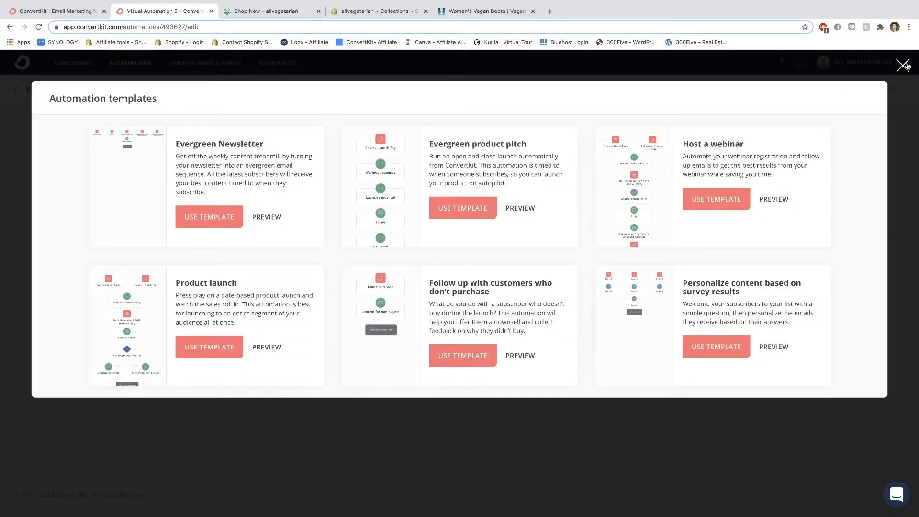
left_click(905, 66)
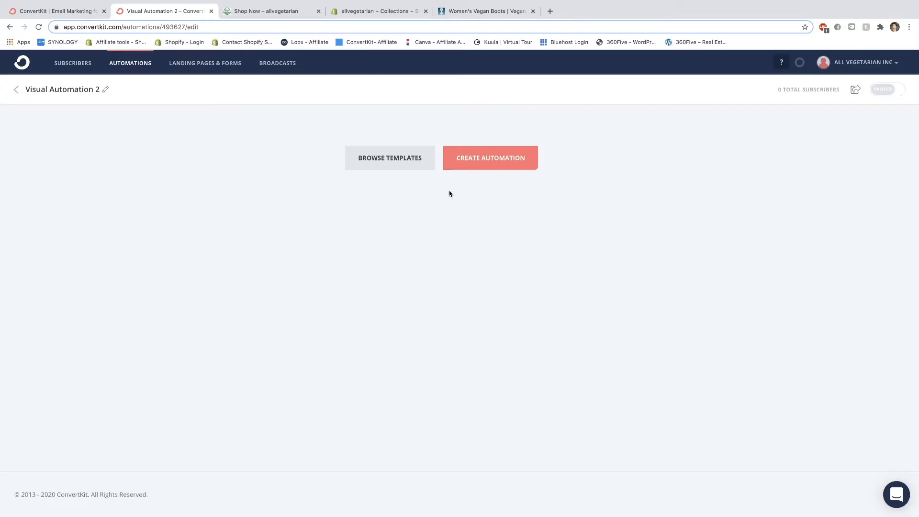
left_click(488, 161)
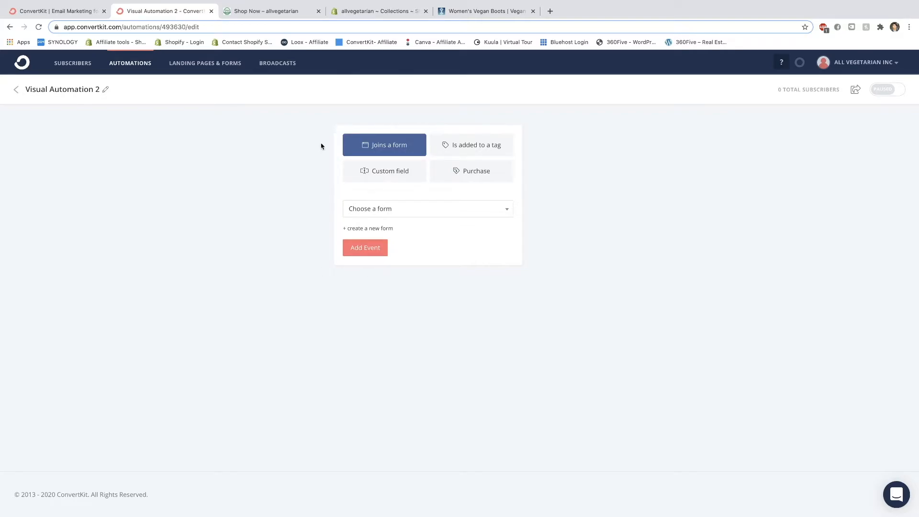
left_click(269, 13)
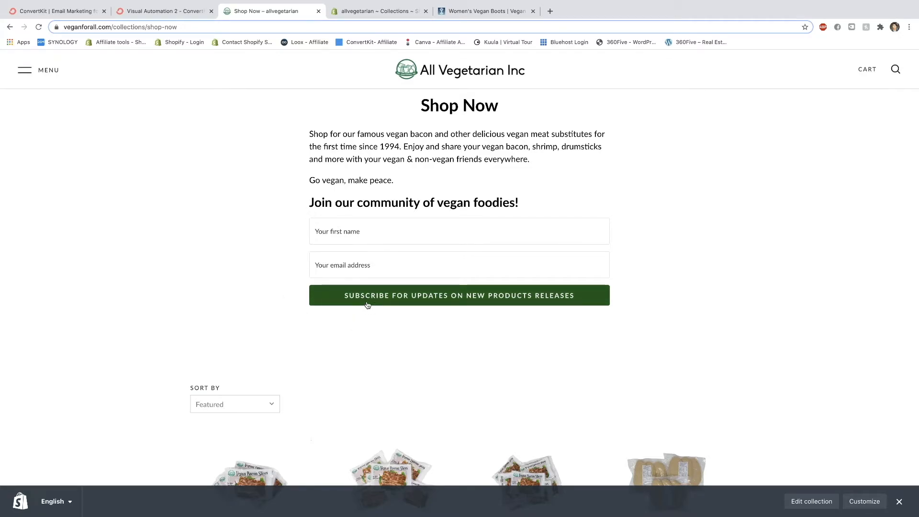
left_click(172, 12)
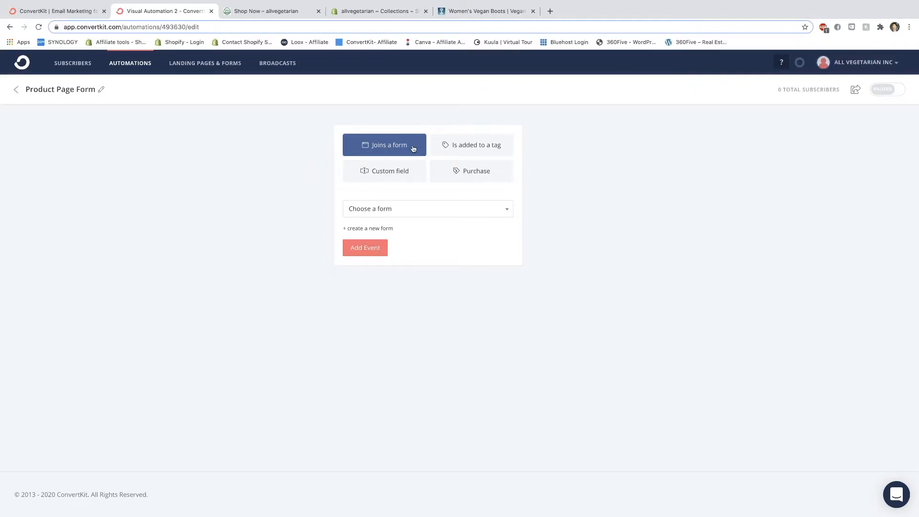
Add a "Joins a form" event for Product Page Form as the automation's trigger, checking the form's name in the form editor.
left_click(441, 214)
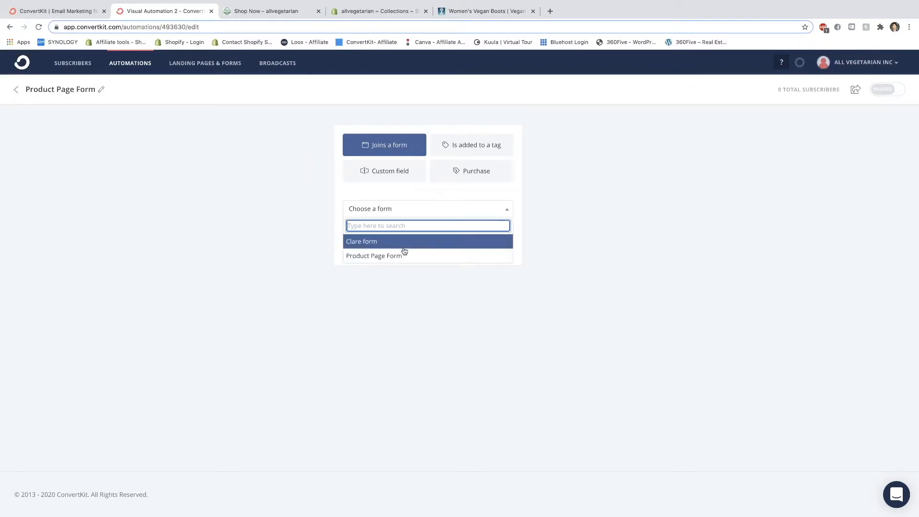
left_click(388, 258)
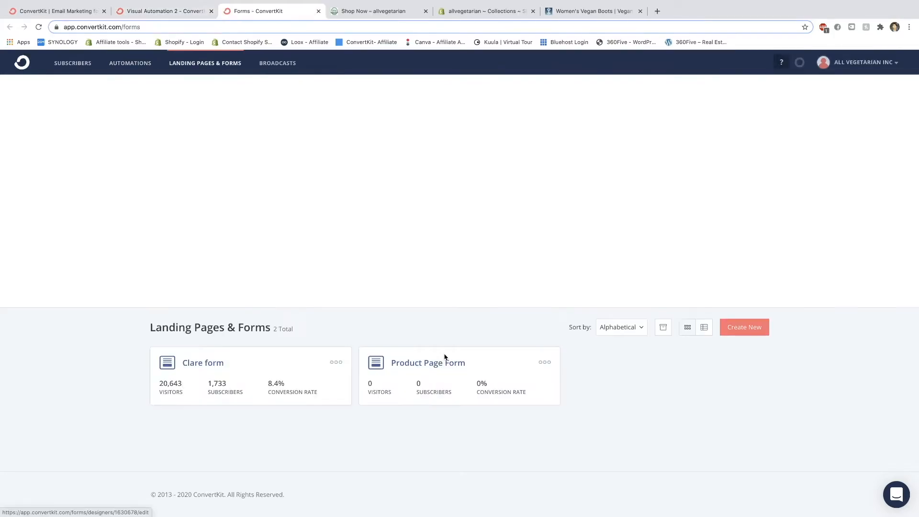
left_click(444, 357)
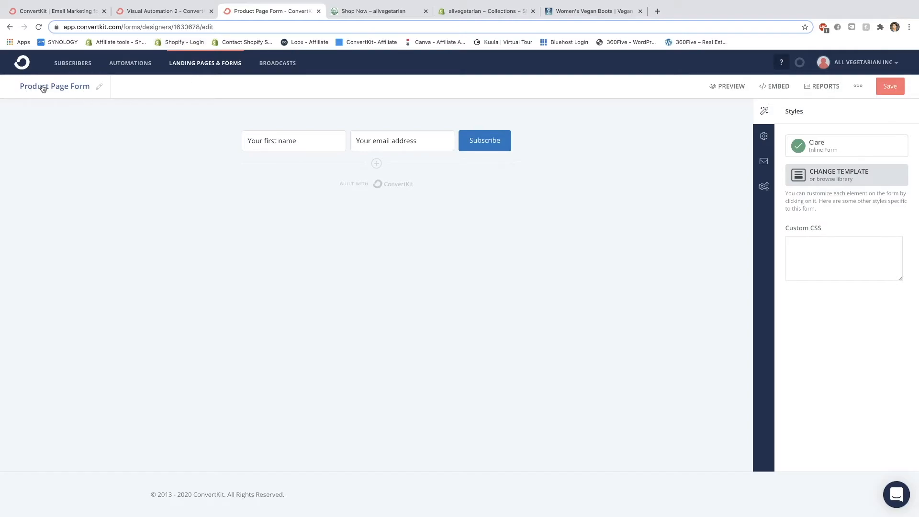
left_click(159, 11)
left_click(376, 215)
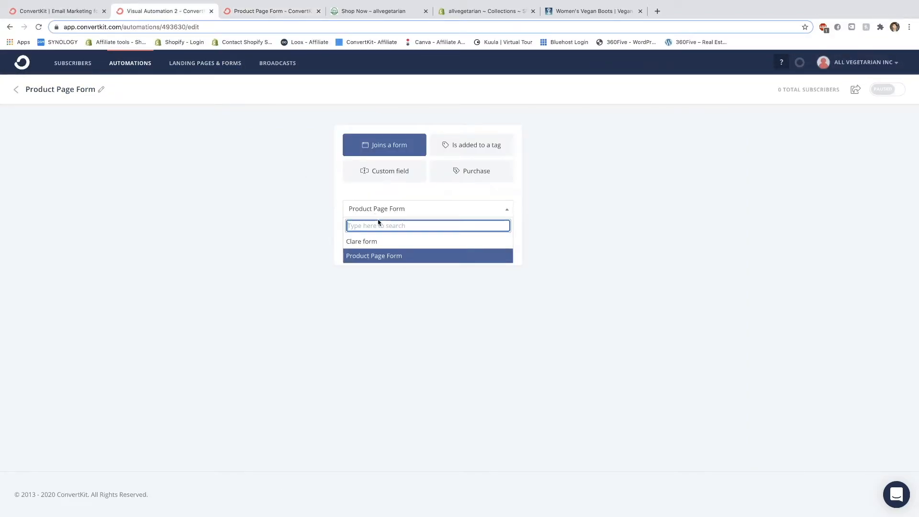
left_click(366, 257)
left_click(381, 253)
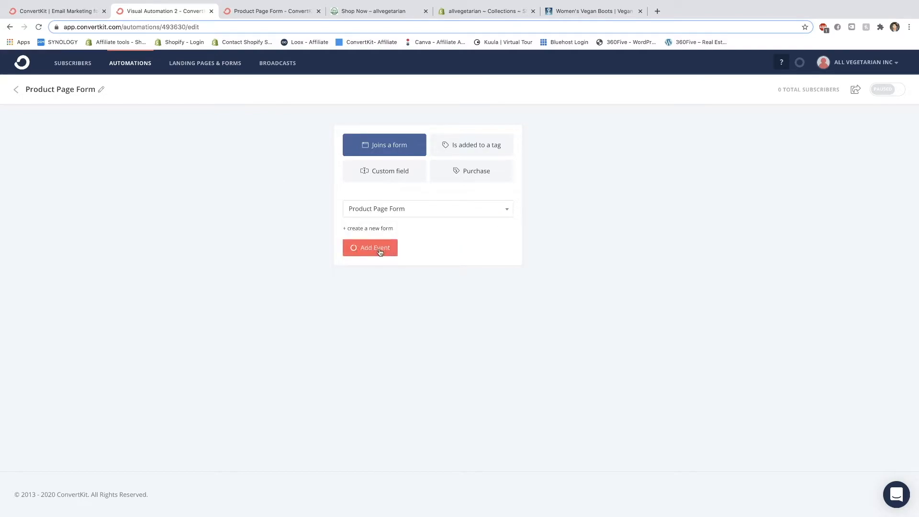
Create a subscriber tag named "Newsletter Opt-In" for use in the automation's tag action.
left_click(441, 235)
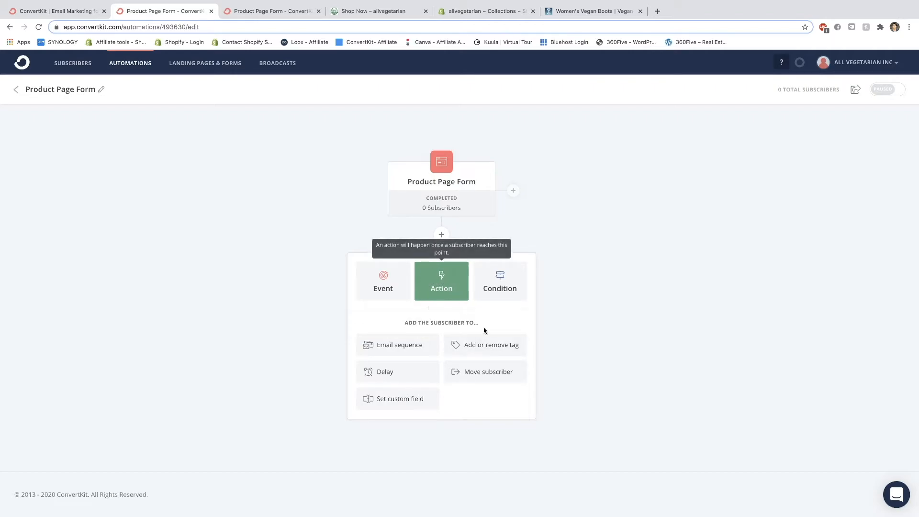
left_click(503, 352)
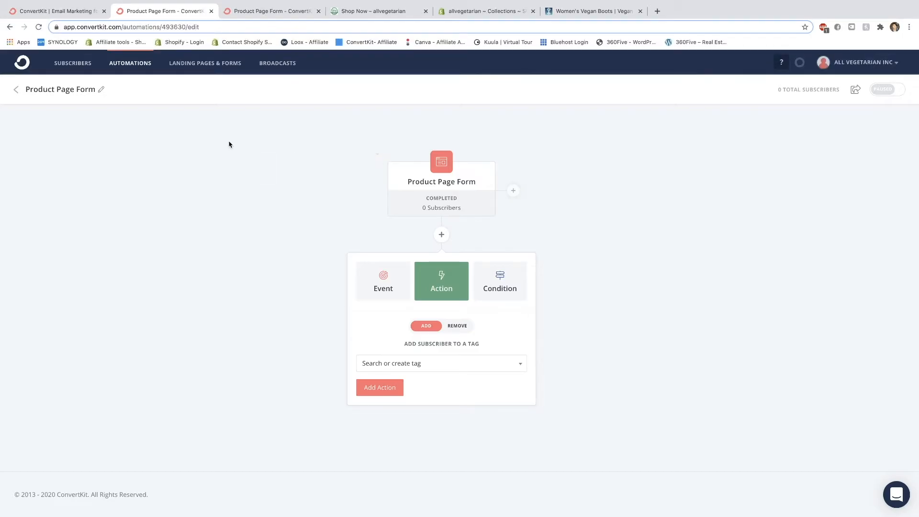
left_click(69, 68)
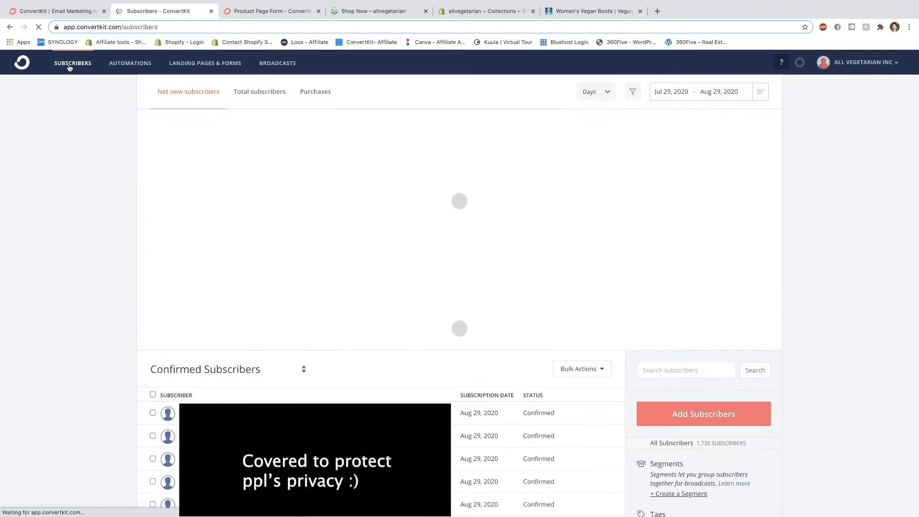
scroll(670, 407, "down", 3)
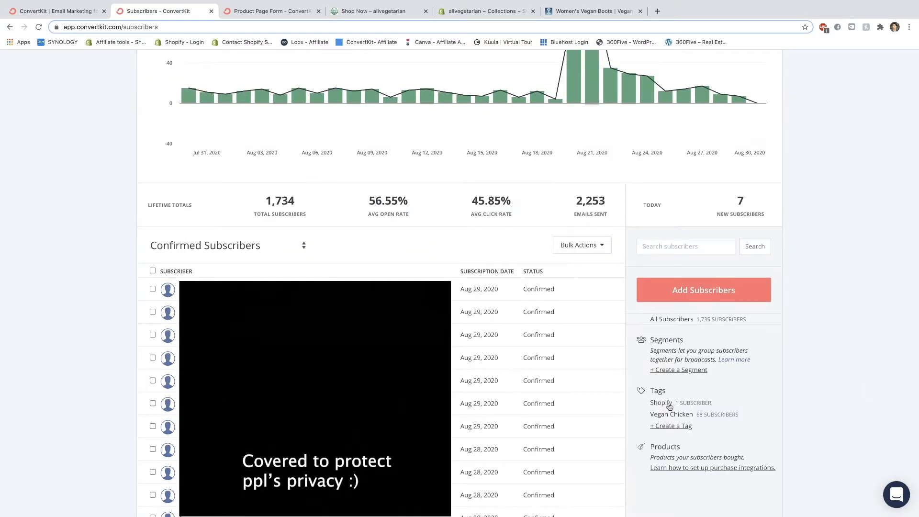
left_click(679, 427)
left_click(308, 111)
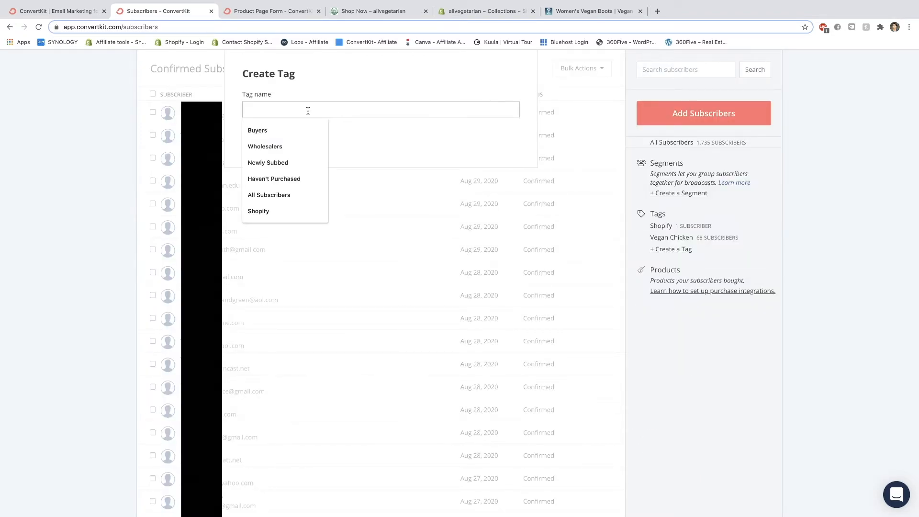
type("Newsletter Opt-In")
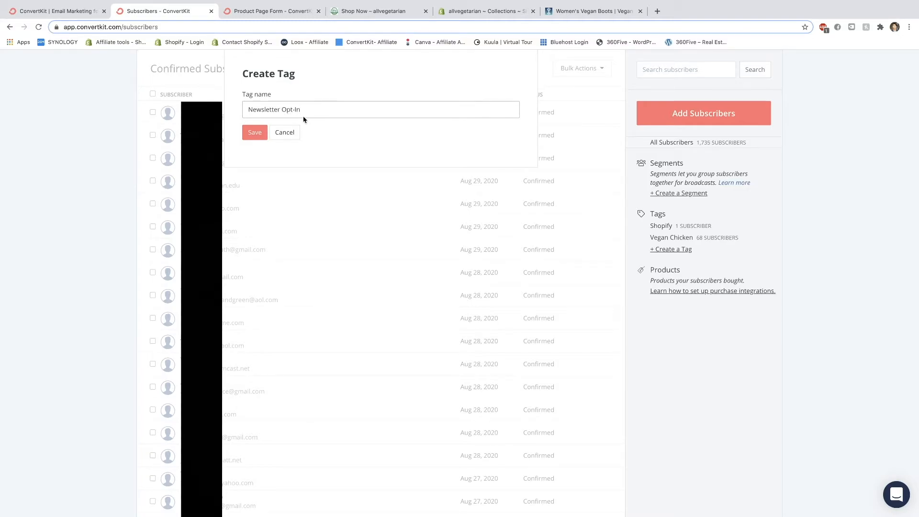
left_click(255, 138)
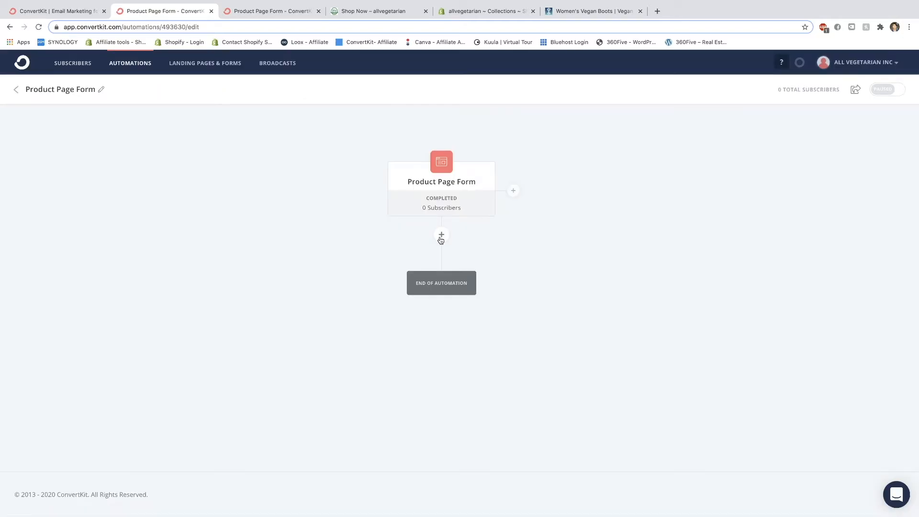
Add an action below the Product Page Form trigger that adds the Newsletter Opt-In tag to the subscriber.
left_click(441, 239)
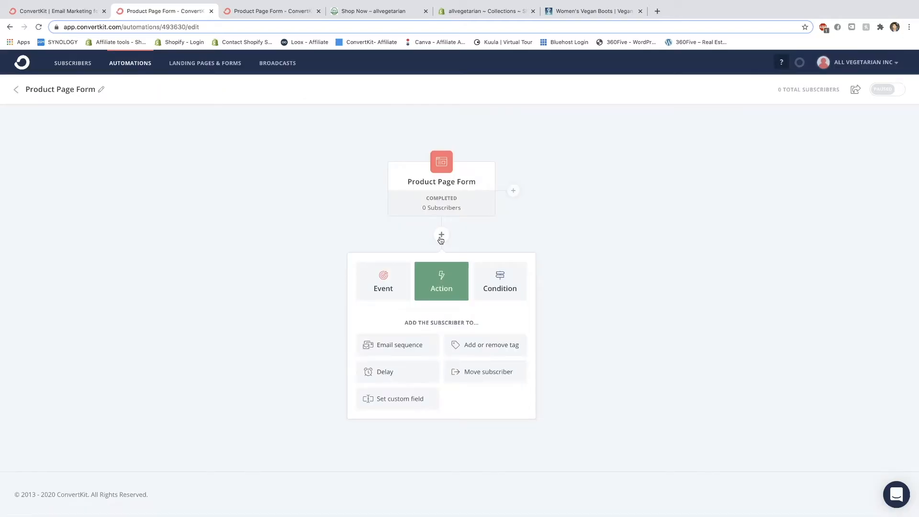
left_click(488, 351)
left_click(431, 370)
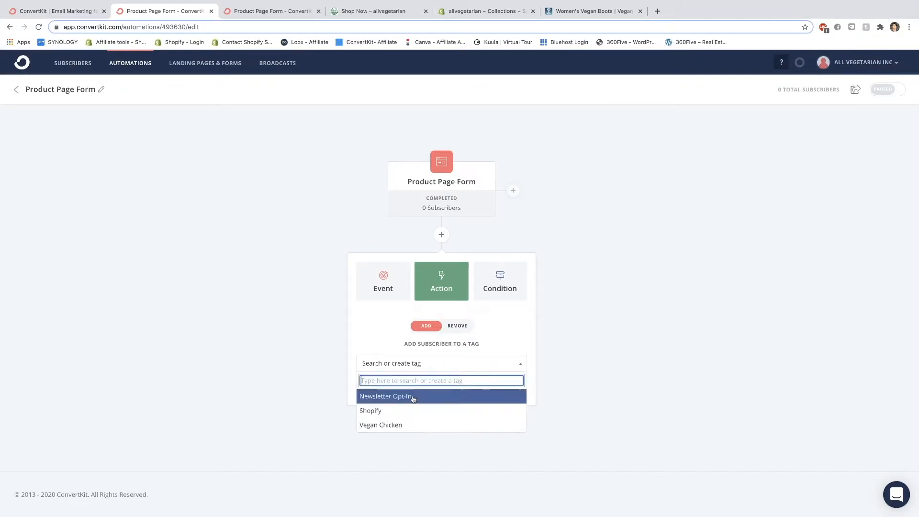
left_click(412, 398)
left_click(373, 389)
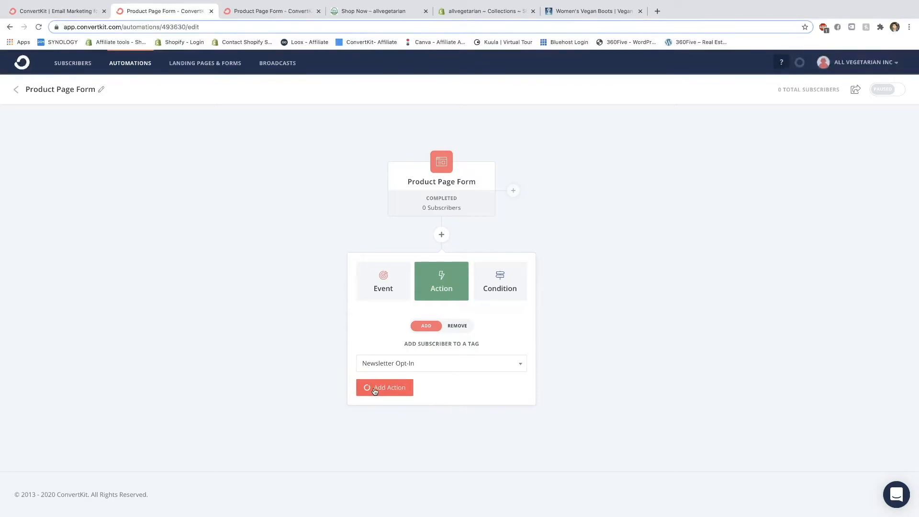
left_click(442, 360)
scroll(444, 364, "down", 2)
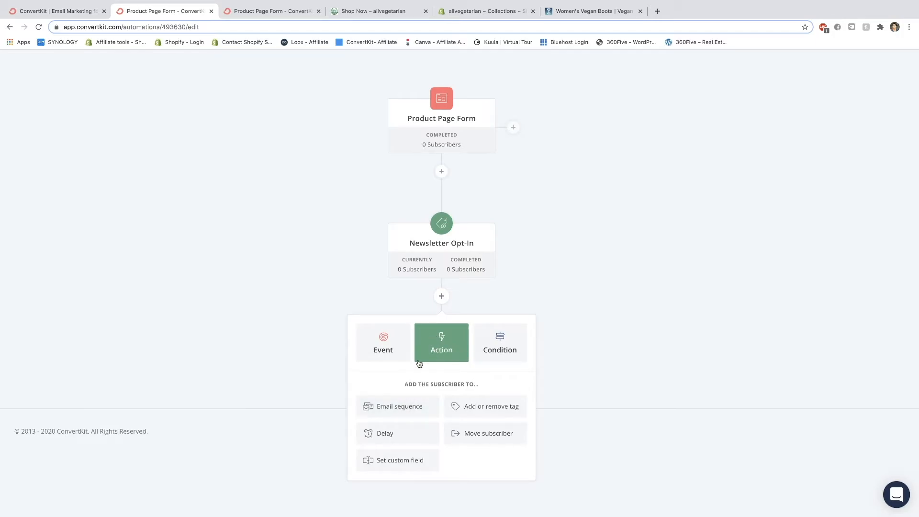
left_click(400, 408)
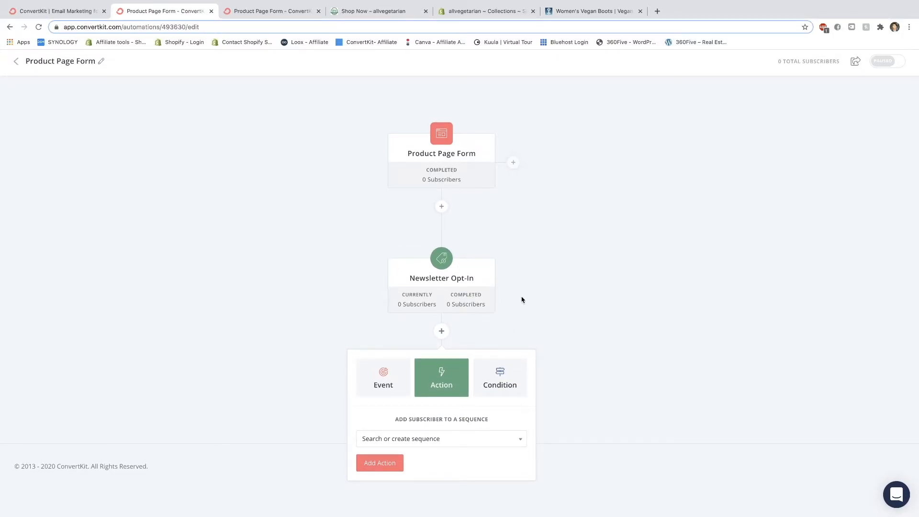
left_click(423, 441)
left_click(354, 423)
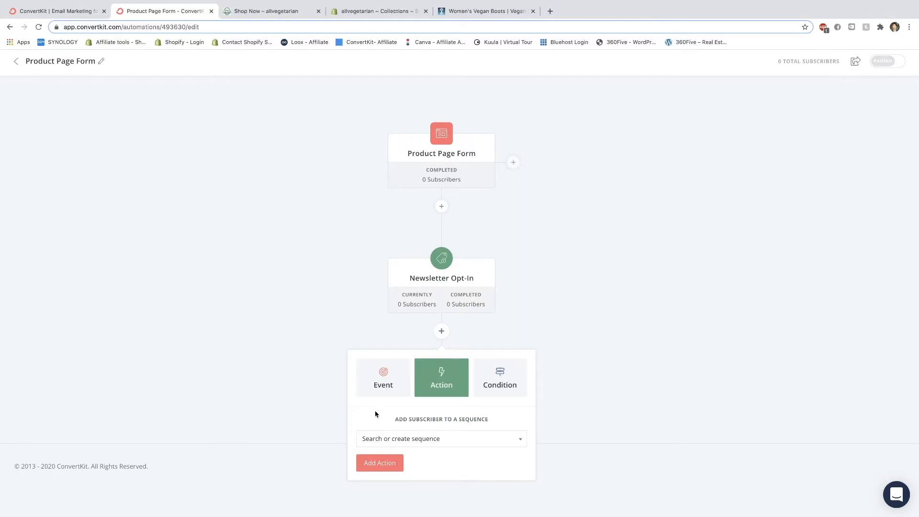
left_click(266, 348)
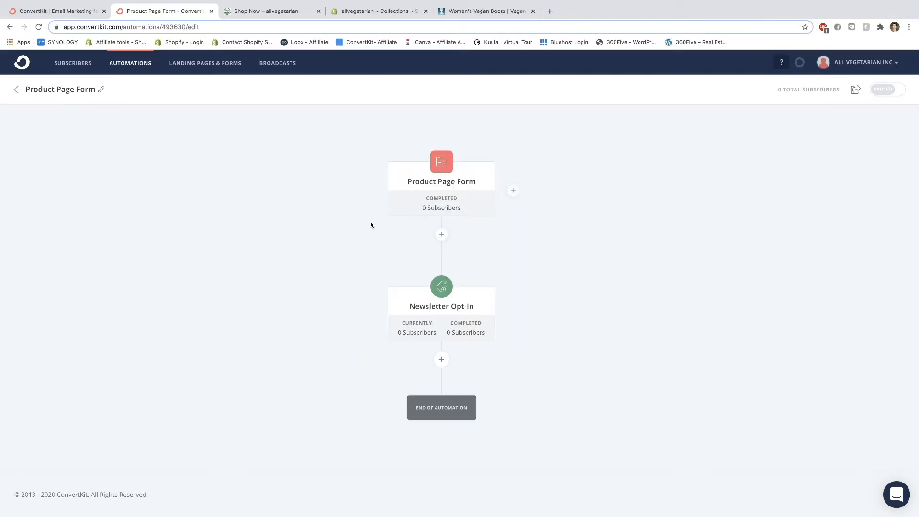
Create a new email sequence named "New Subscribers".
left_click(117, 67)
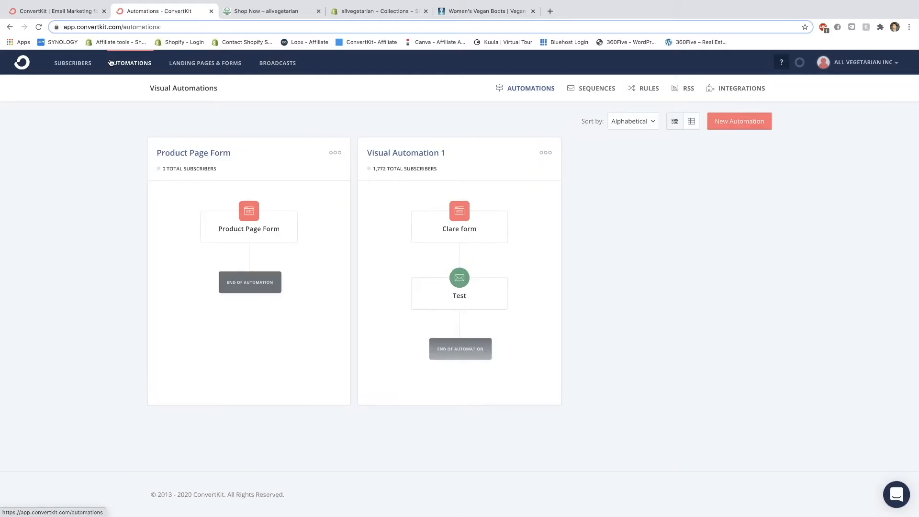
left_click(592, 90)
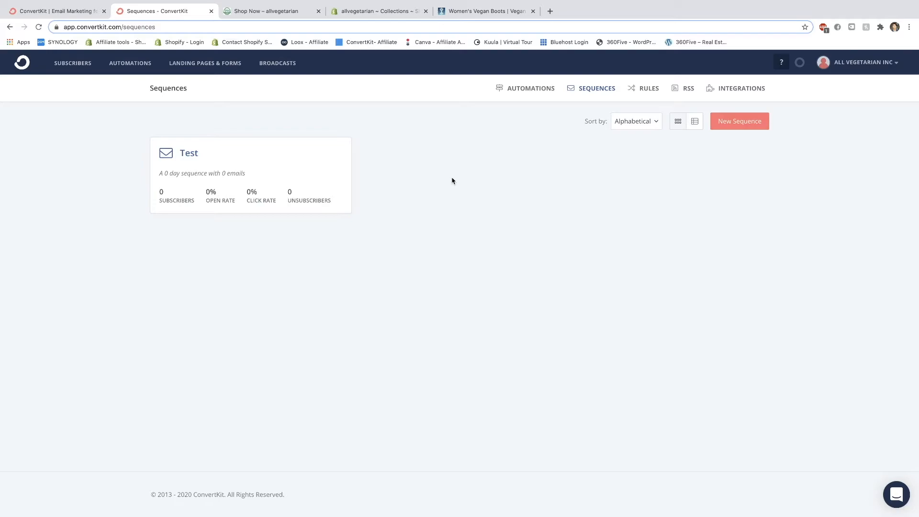
left_click(735, 124)
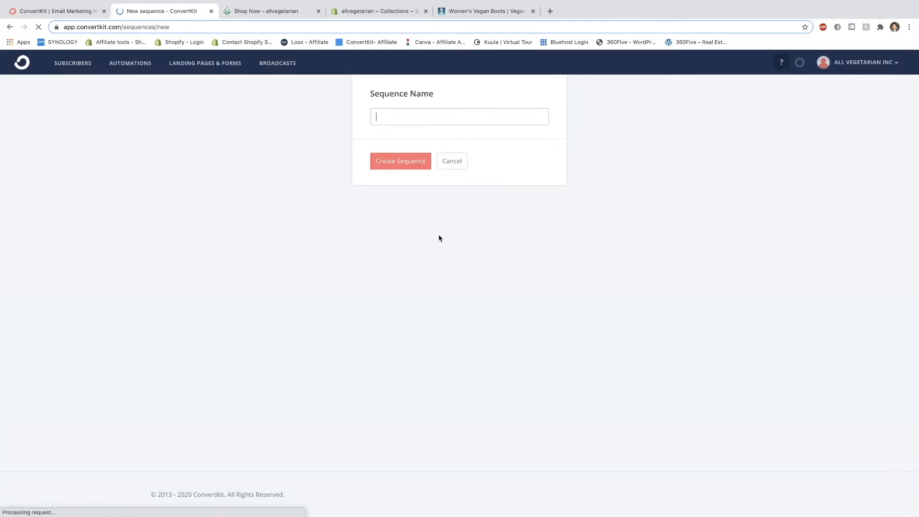
left_click(396, 117)
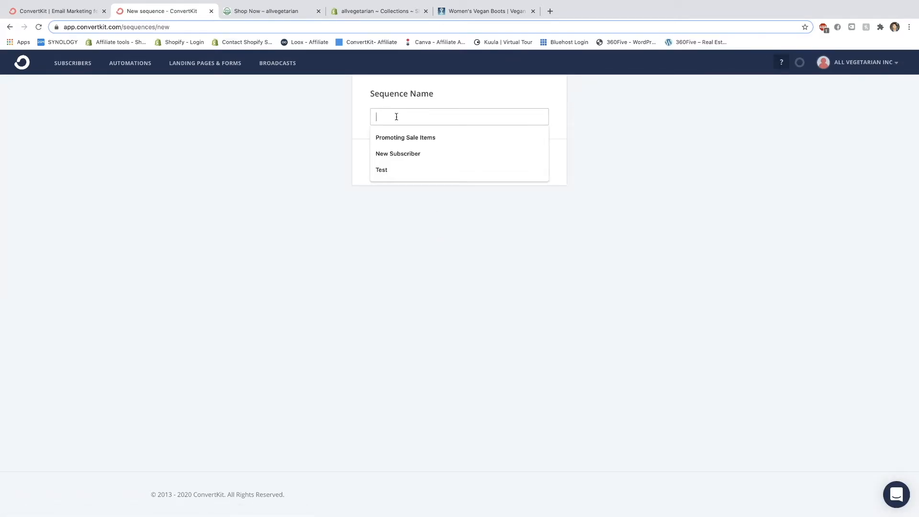
type("New Subscribers")
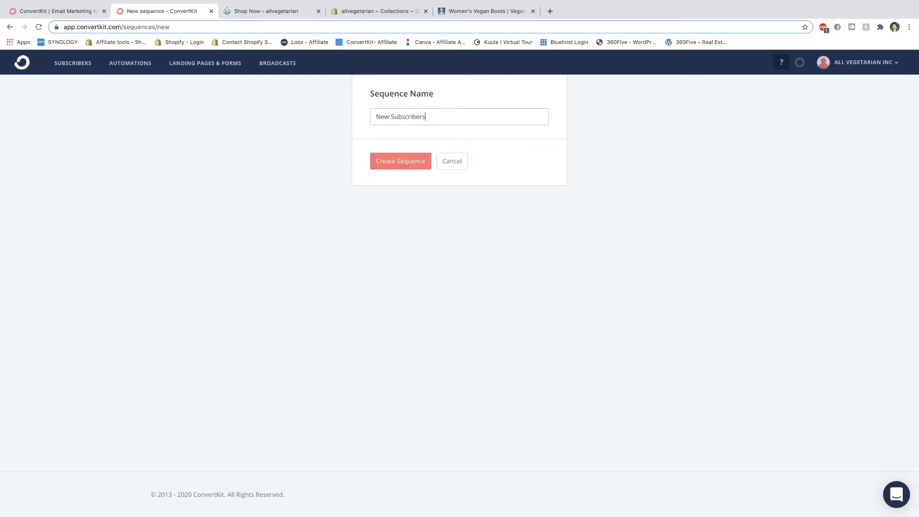
left_click(403, 161)
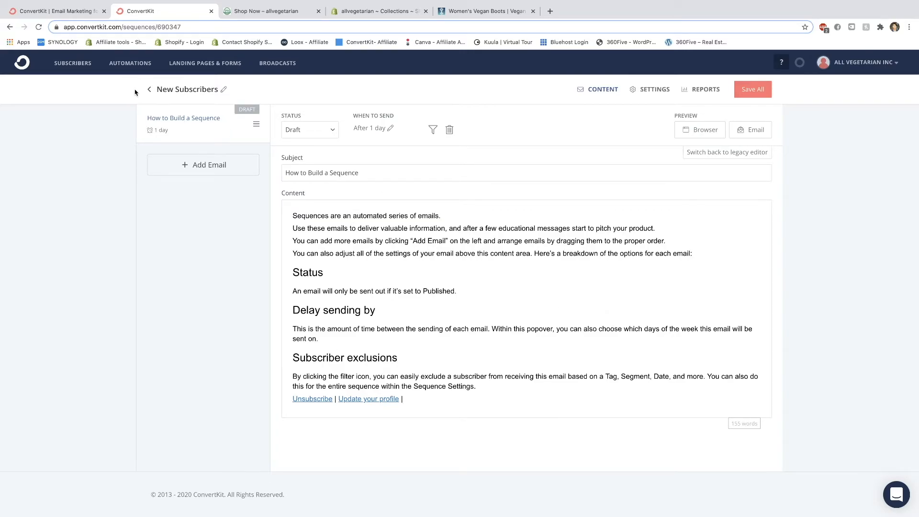
Reopen the Product Page Form automation and add the New Subscribers email sequence as an action after the Newsletter Opt-In tag.
left_click(128, 65)
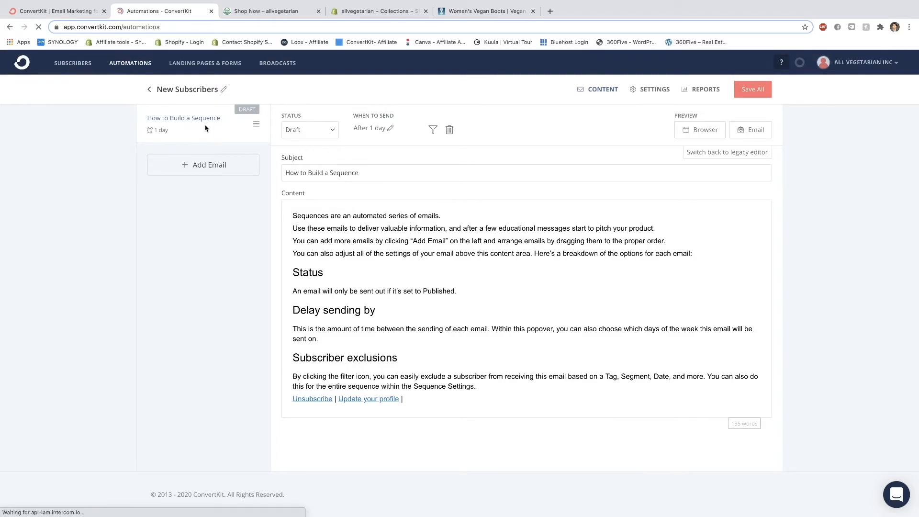
left_click(199, 158)
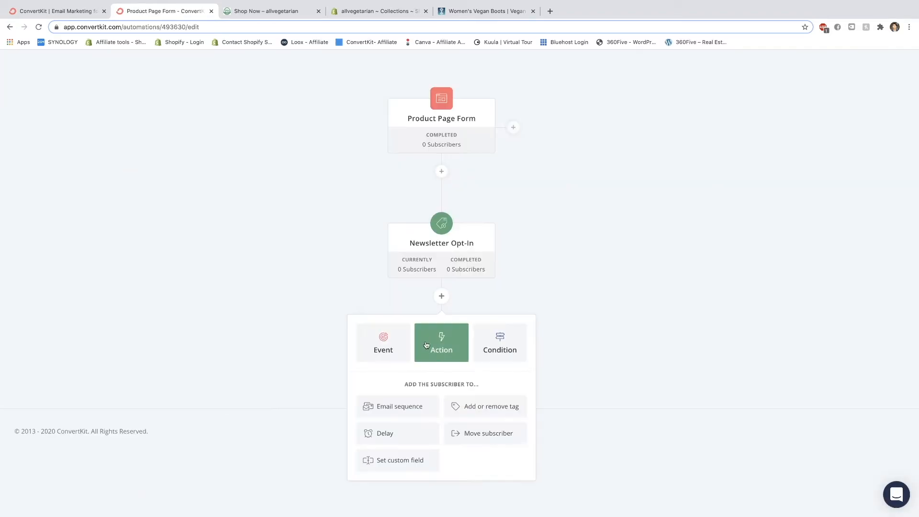
left_click(397, 407)
left_click(458, 443)
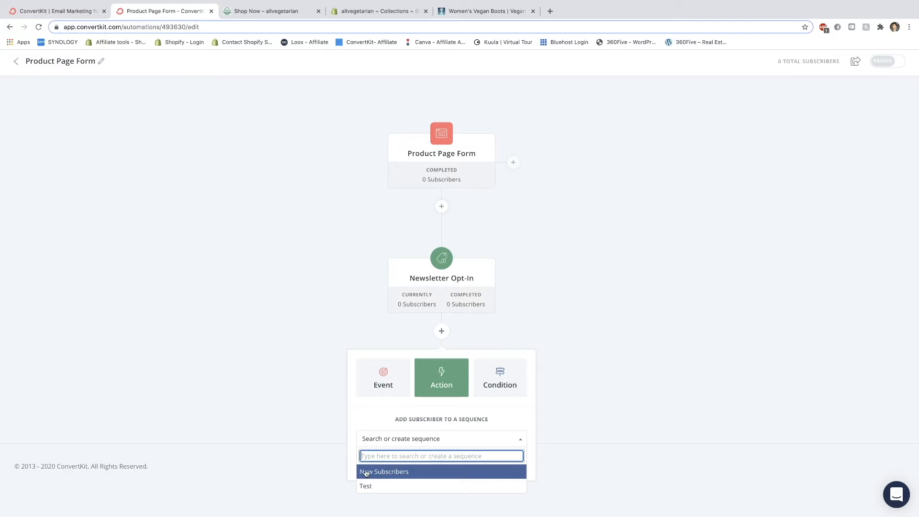
left_click(417, 473)
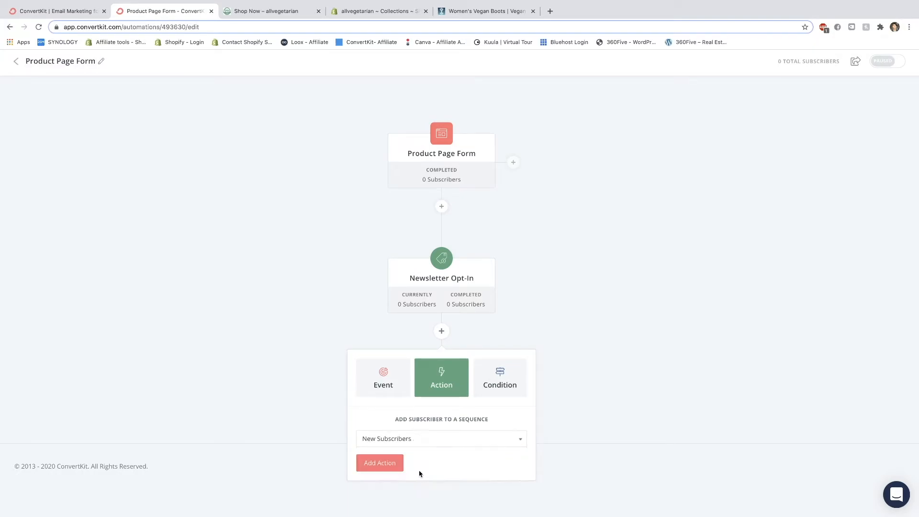
left_click(373, 472)
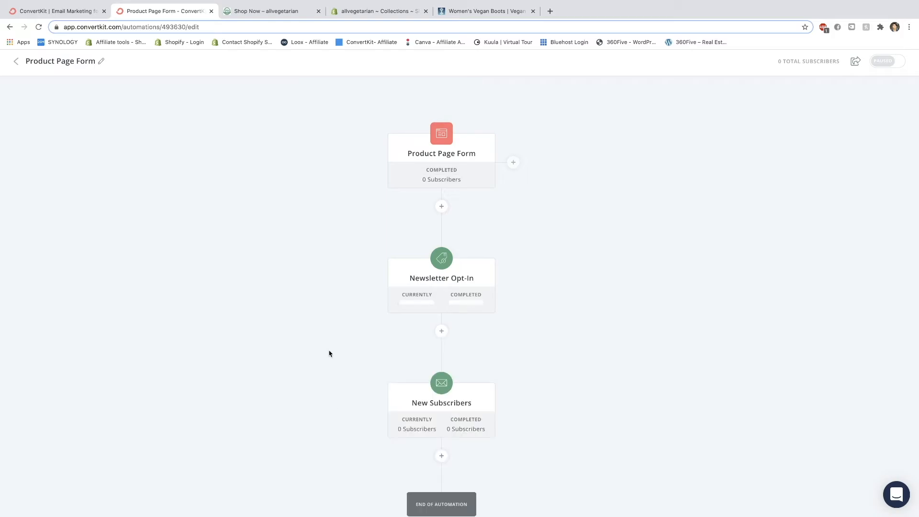
Review the automation's flow from the form trigger through the tag action to the email sequence.
scroll(335, 362, "down", 2)
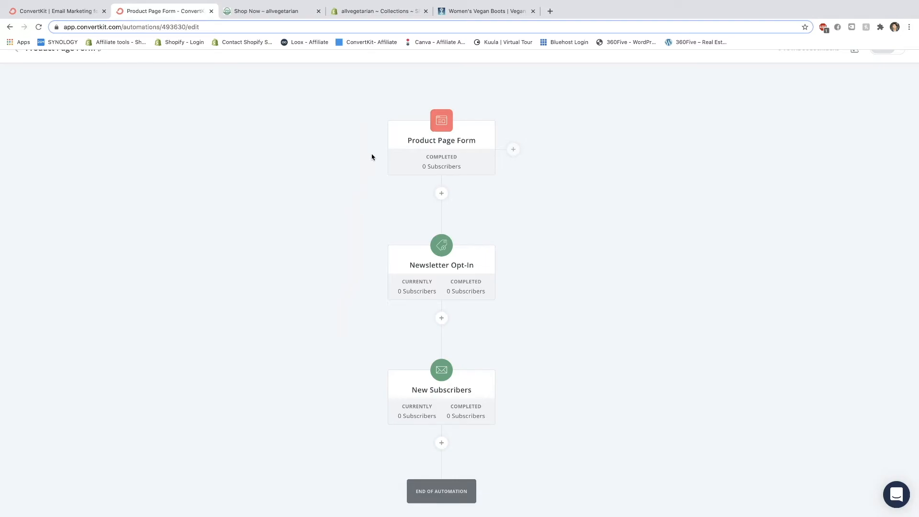
scroll(371, 157, "up", 1)
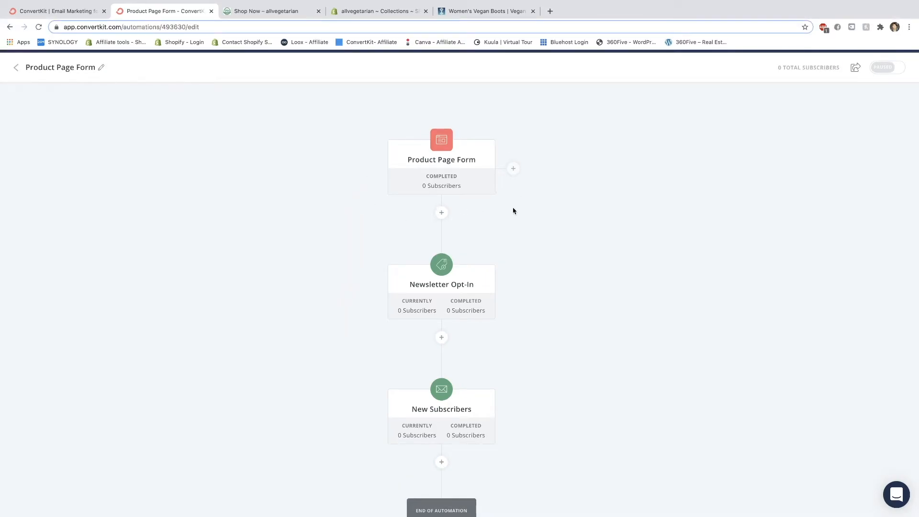
mouse_move(416, 178)
scroll(409, 220, "down", 2)
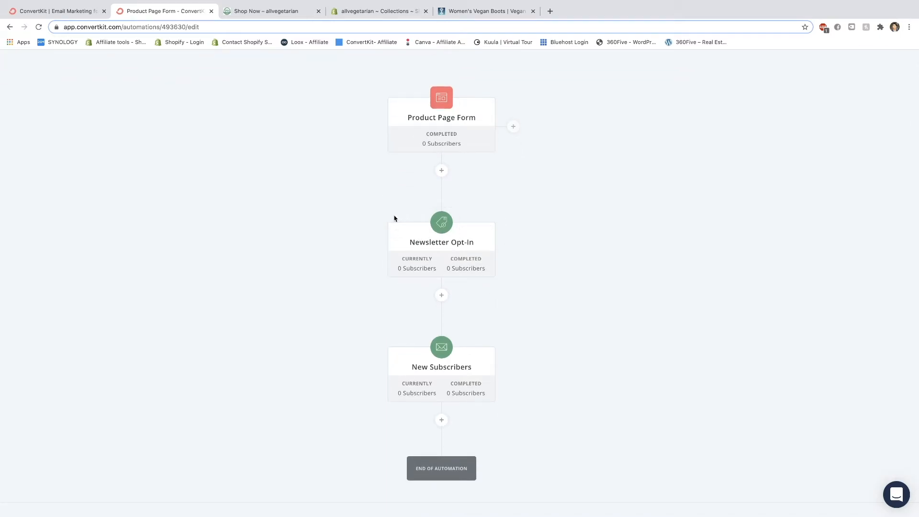
mouse_move(406, 232)
scroll(407, 233, "down", 1)
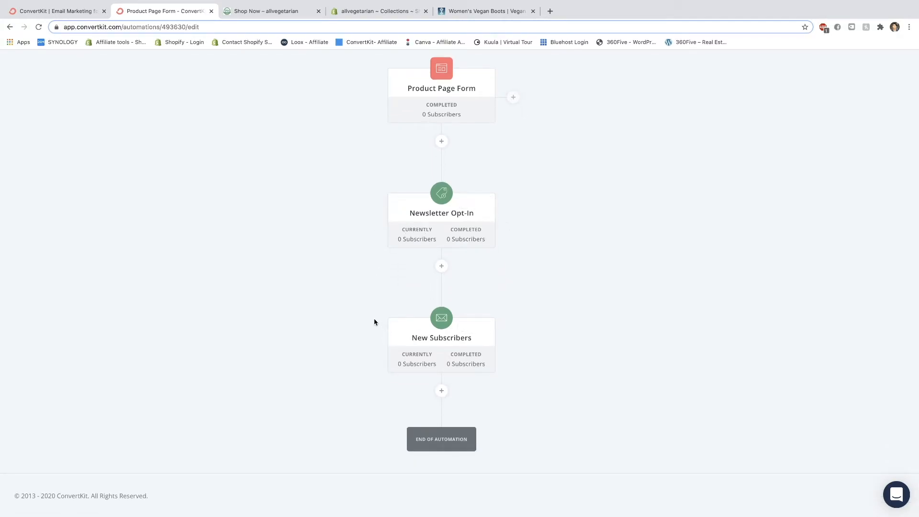
scroll(375, 321, "down", 1)
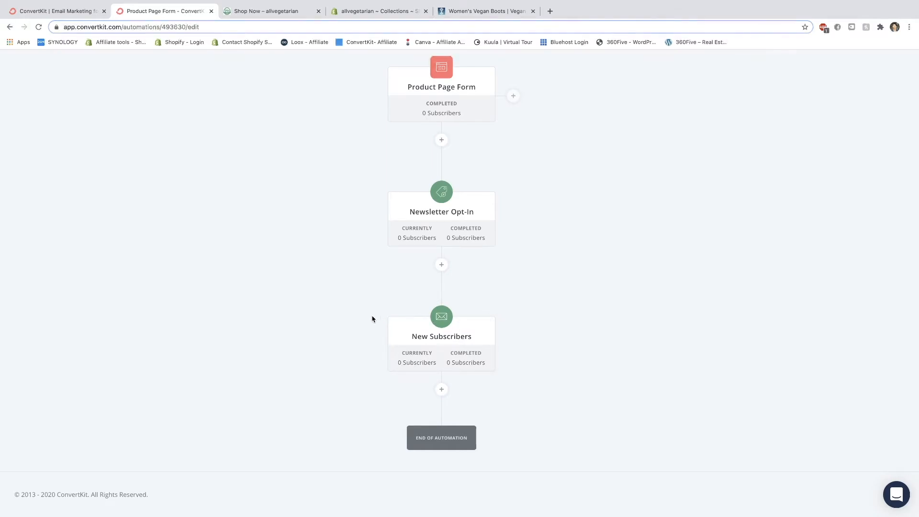
Open the New Subscribers sequence from the automation and set its first email's subject to "Welcome to the Fam!".
mouse_move(428, 345)
left_click(441, 345)
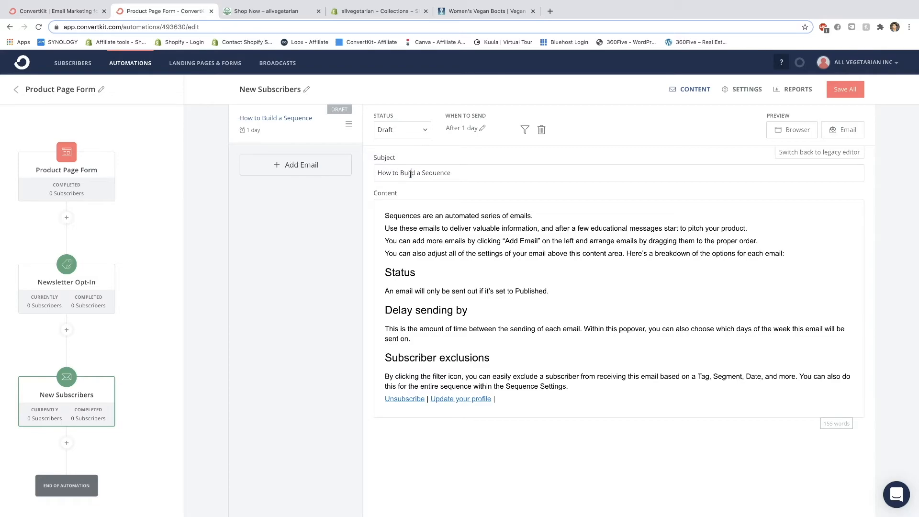
left_click_drag(453, 172, 360, 172)
type("We")
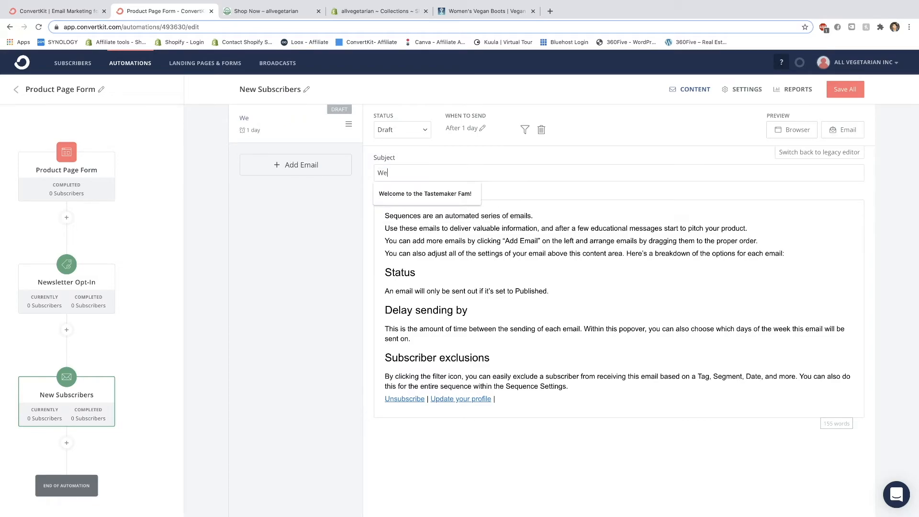
type("lcome to the Fam!")
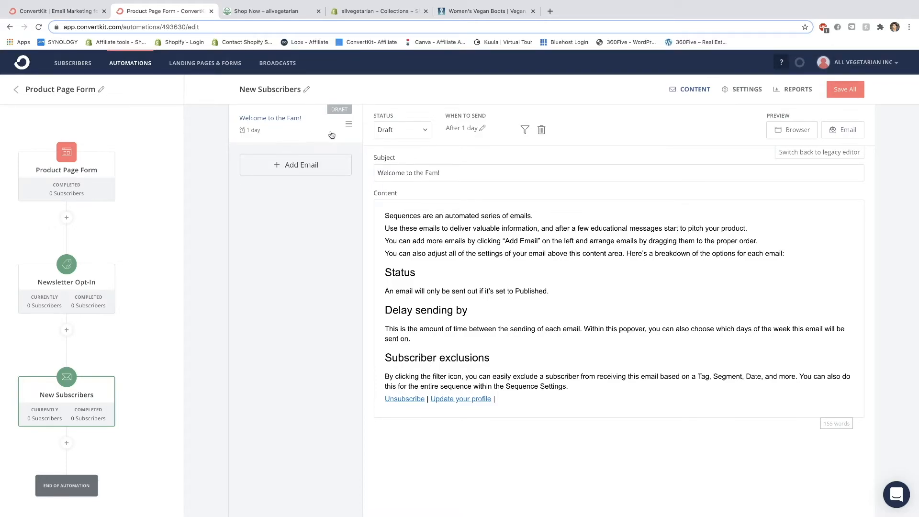
Set the welcome email to send after 1 hour and toggle its Saturday and Sunday sending days.
left_click(482, 130)
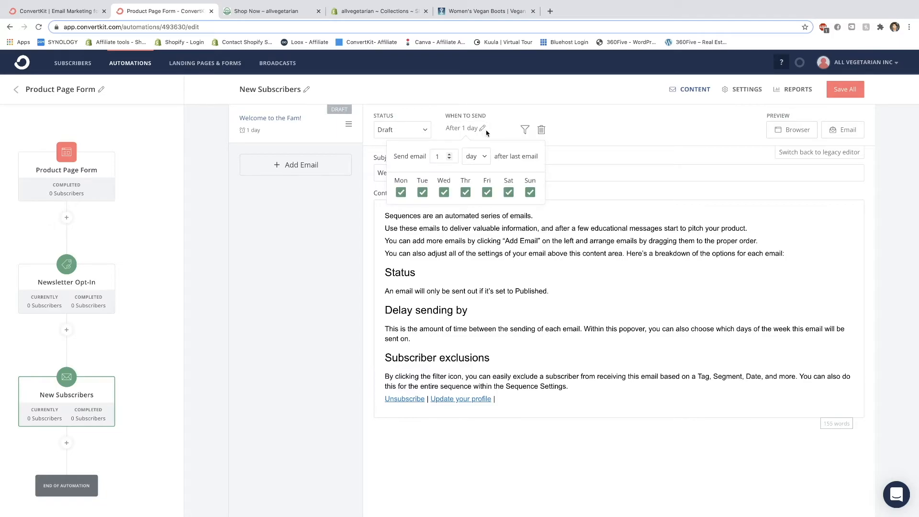
left_click(484, 158)
left_click(472, 184)
left_click(388, 192)
left_click(509, 195)
left_click(530, 193)
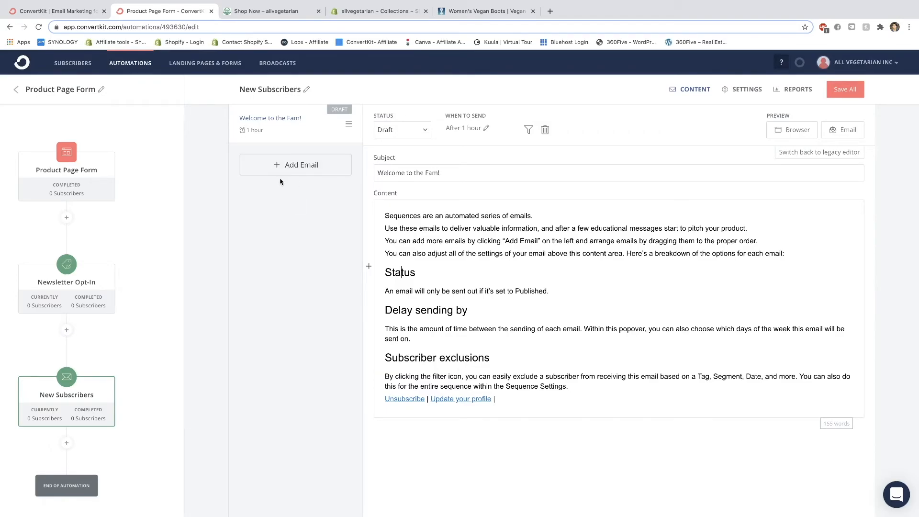
Add five more draft emails to the New Subscribers sequence after the welcome email.
left_click(293, 165)
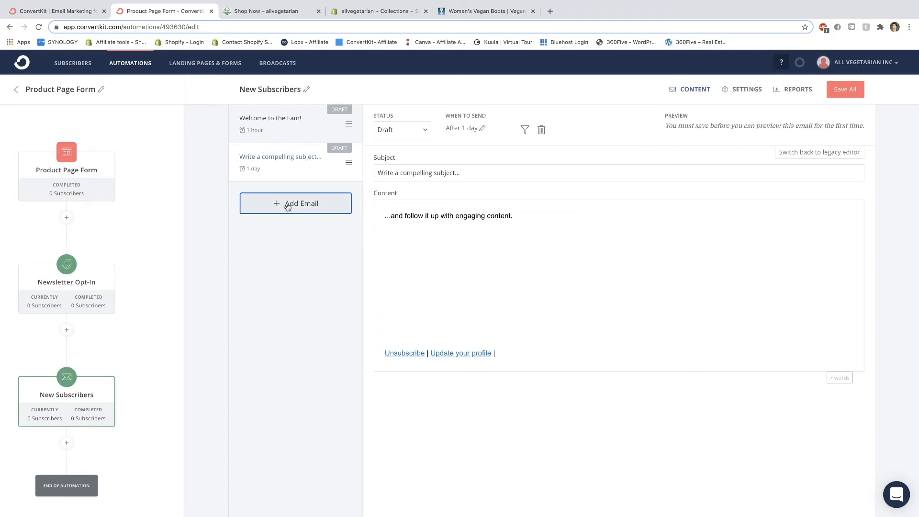
left_click(293, 205)
left_click(305, 246)
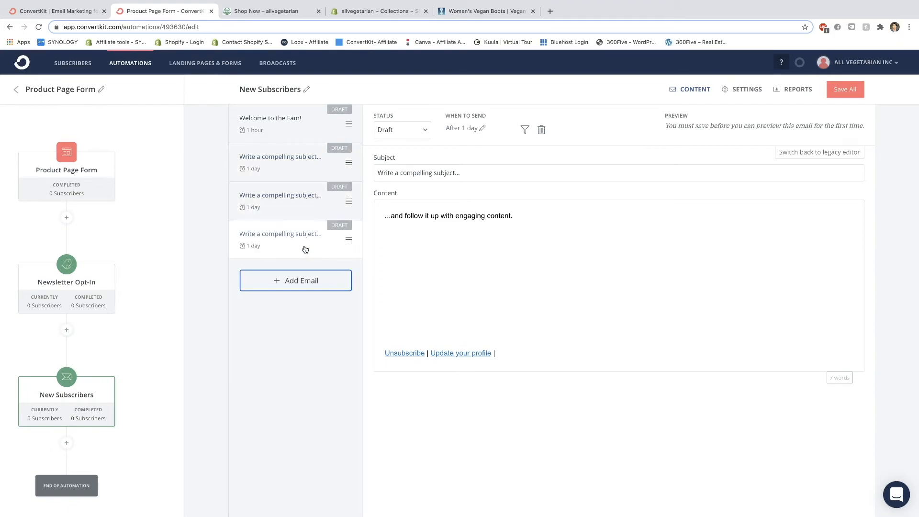
left_click(314, 286)
left_click(312, 320)
Look through the welcome email and the draft emails that follow it, checking their content and send timing.
left_click(274, 167)
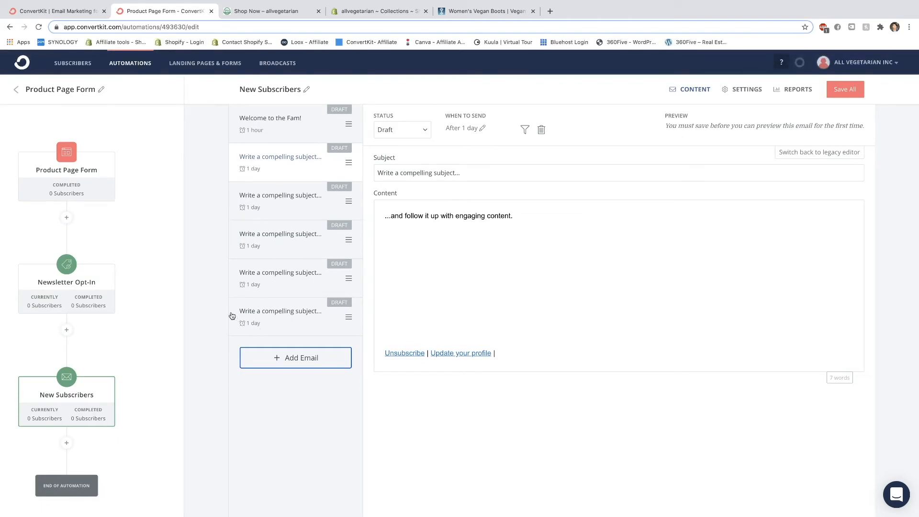
left_click(282, 129)
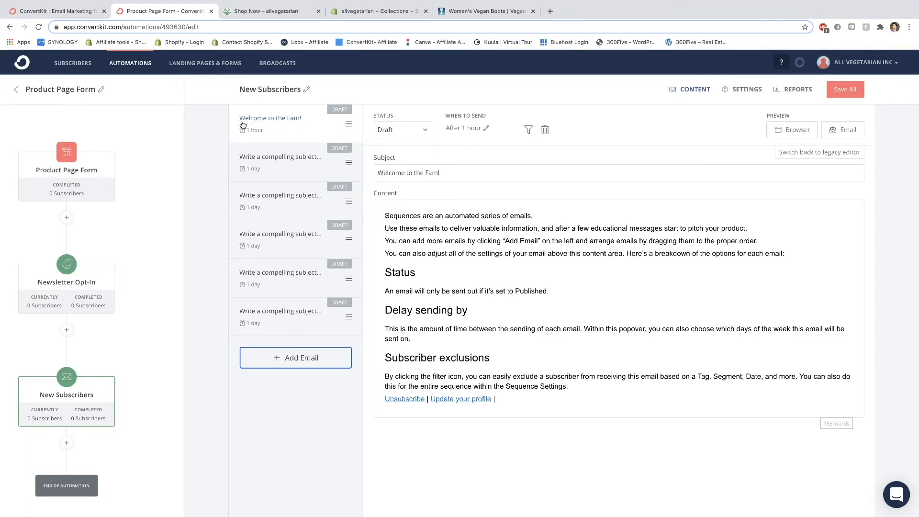
left_click(283, 169)
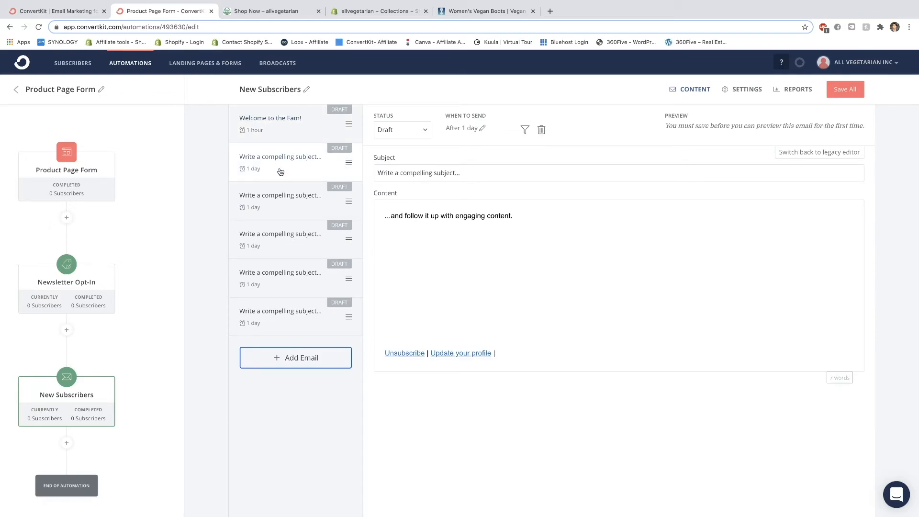
left_click(285, 212)
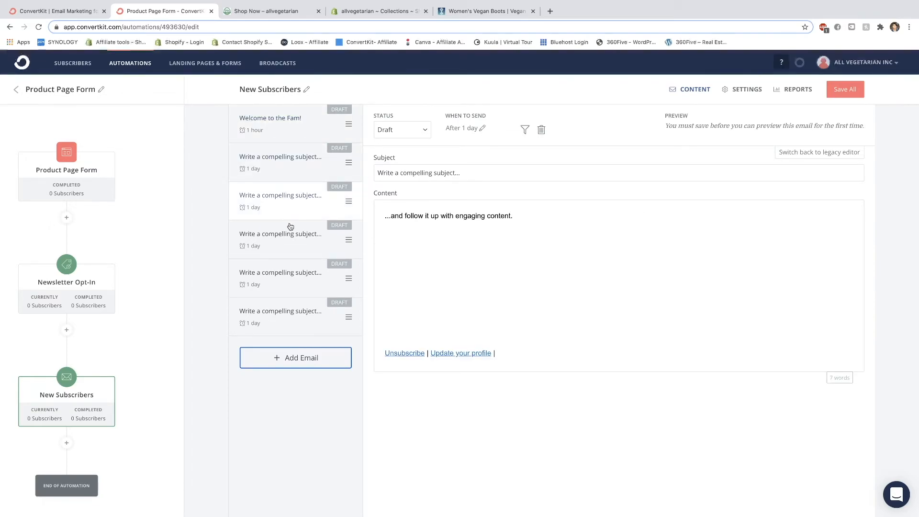
left_click(289, 244)
left_click(275, 165)
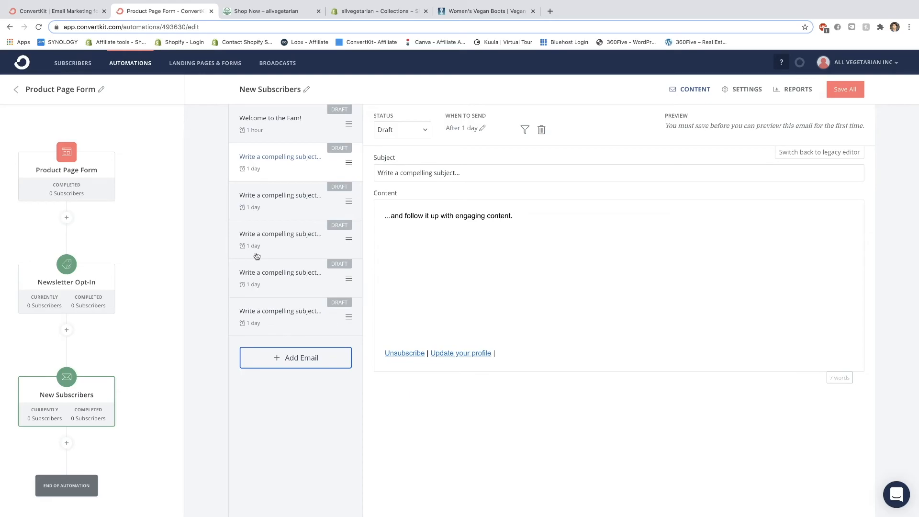
Set the third email in the New Subscribers sequence to send 2 days after the last email.
left_click(240, 111)
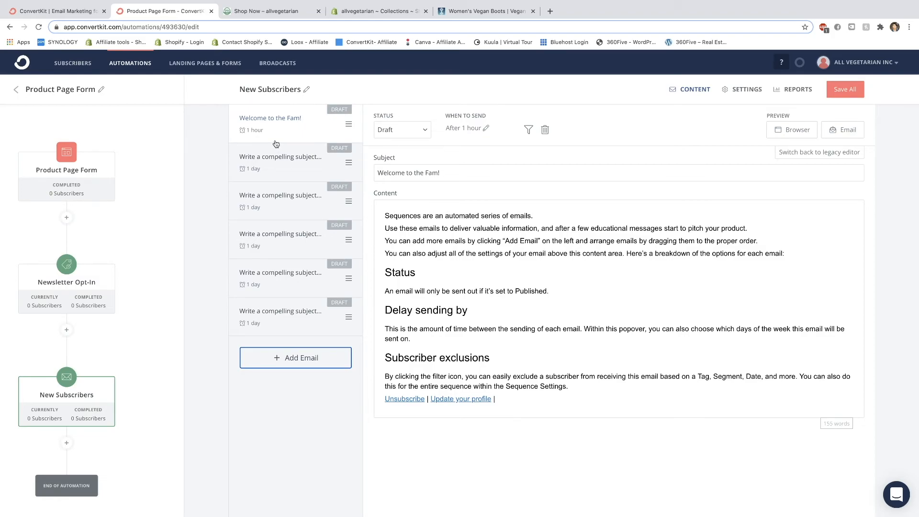
left_click(275, 169)
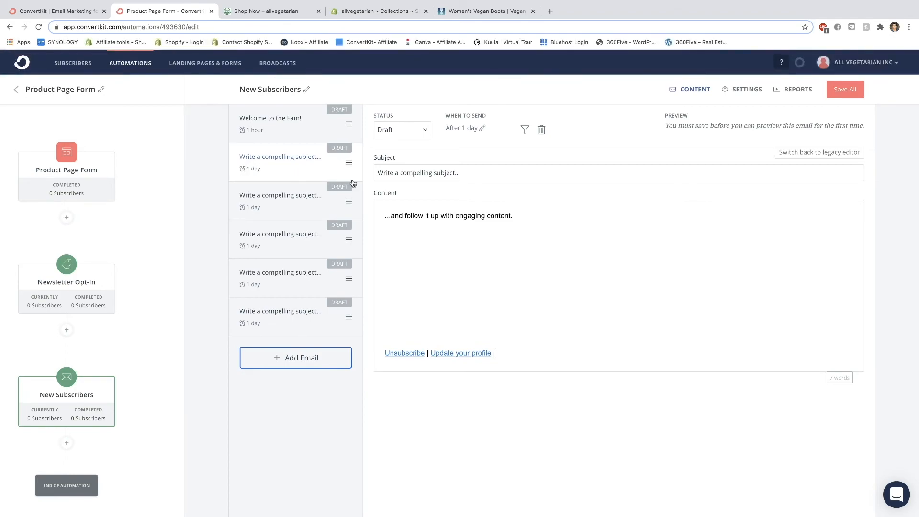
triple_click(422, 174)
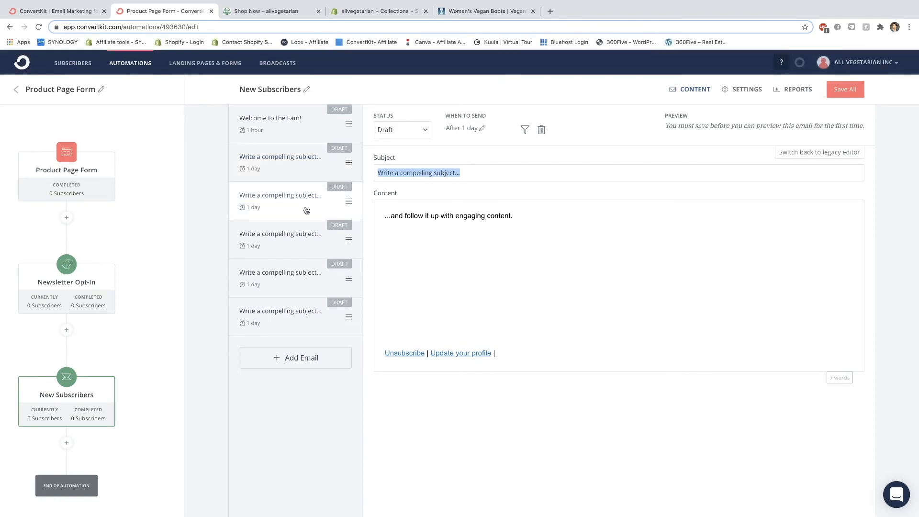
left_click(477, 131)
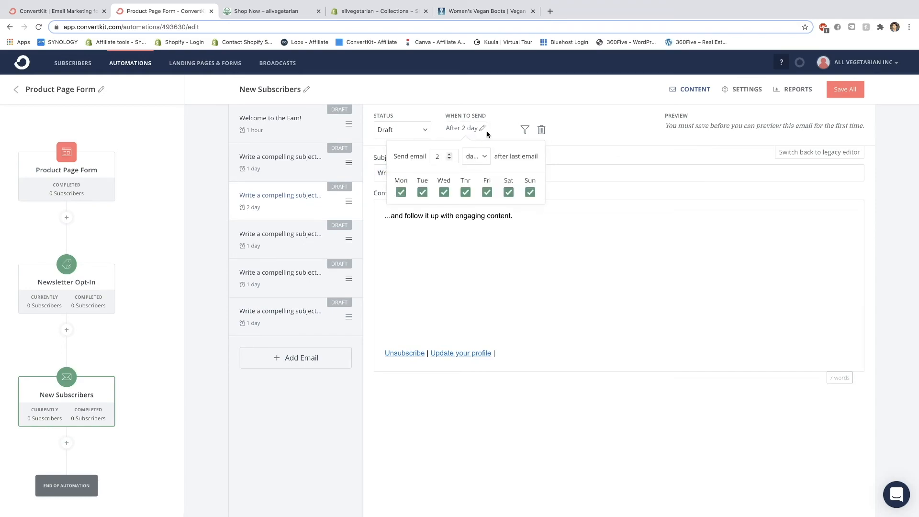
left_click(497, 98)
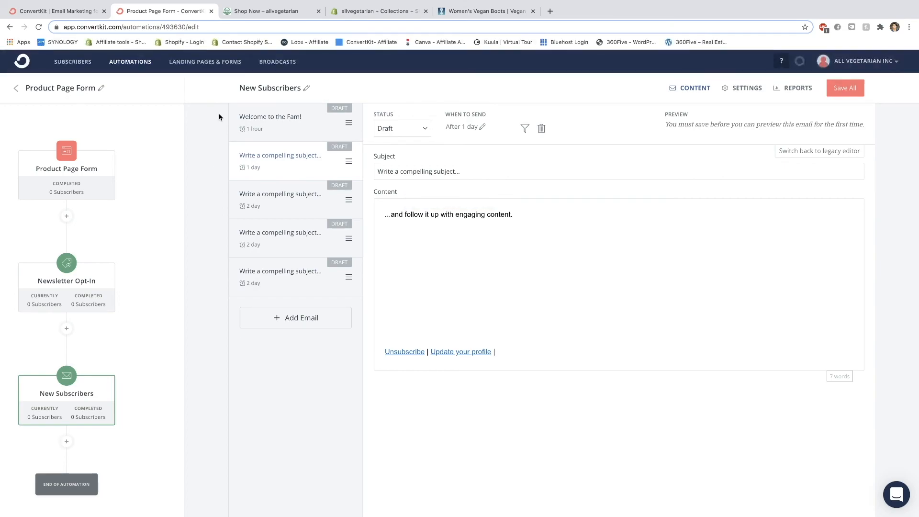
Switch to the storefront's Shop Now collection page and look over the embedded signup form and the products below it.
key("ctrl+Tab")
scroll(293, 146, "up", 2)
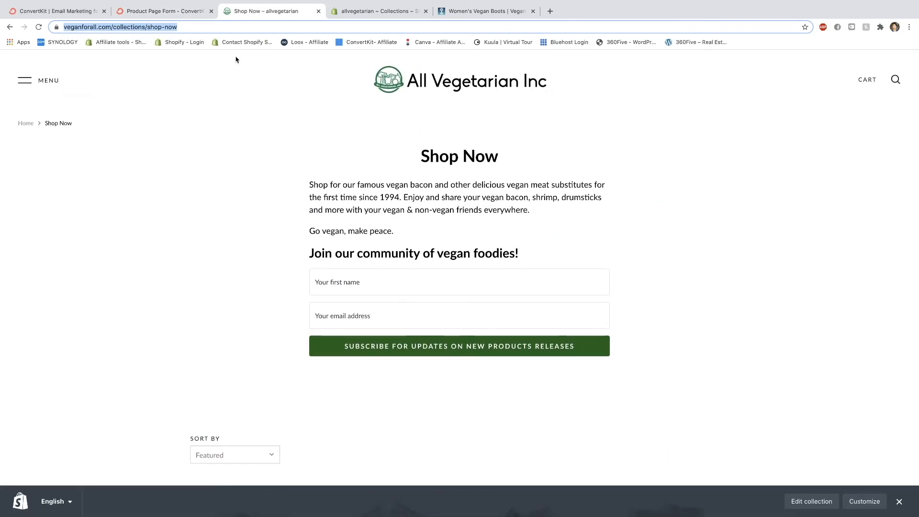
scroll(294, 239, "down", 1)
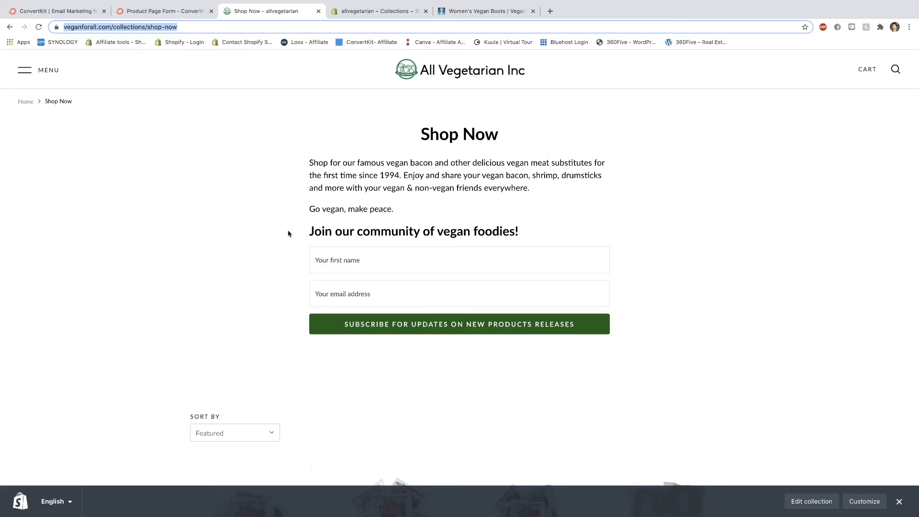
scroll(288, 230, "down", 4)
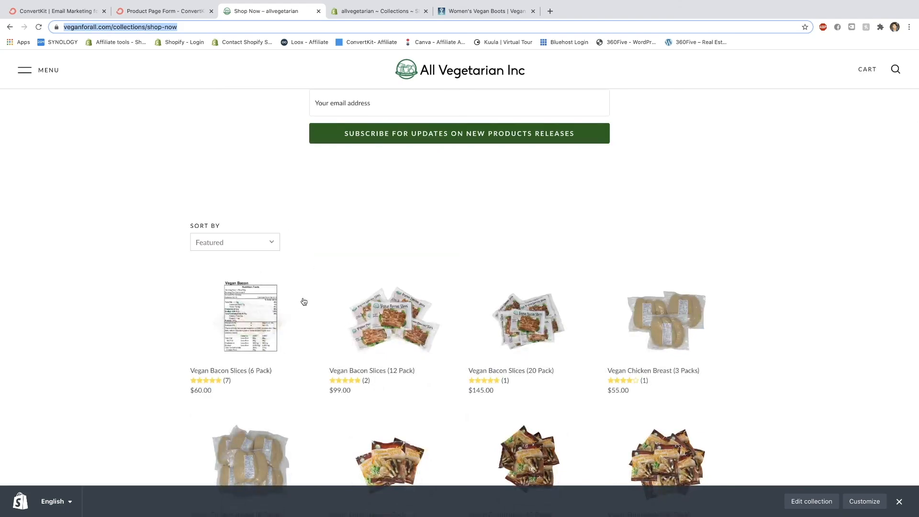
Return to the New Subscribers sequence in ConvertKit and look through its first four emails in order.
left_click(167, 11)
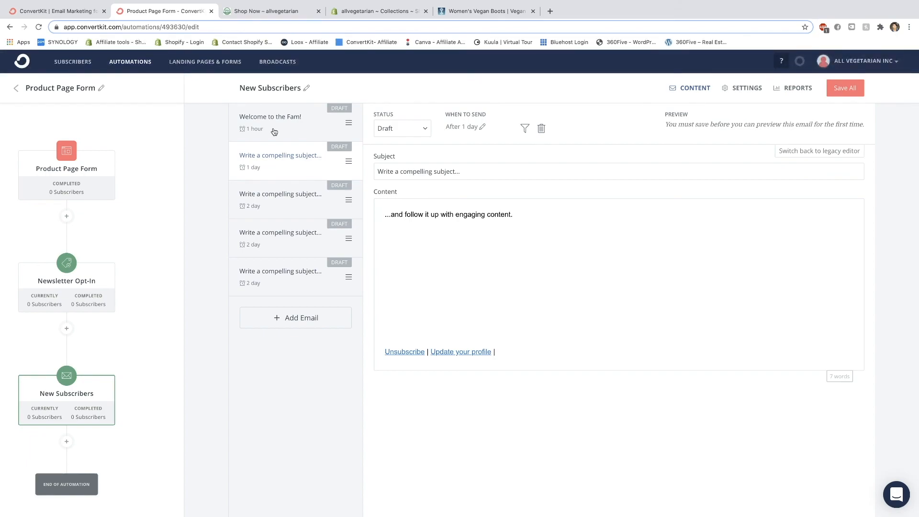
left_click(243, 131)
left_click(264, 162)
left_click(270, 198)
left_click(269, 238)
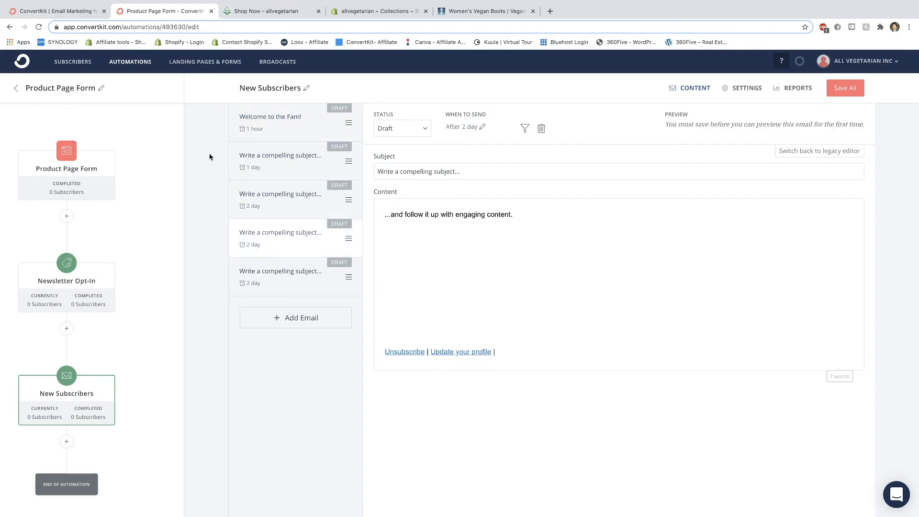